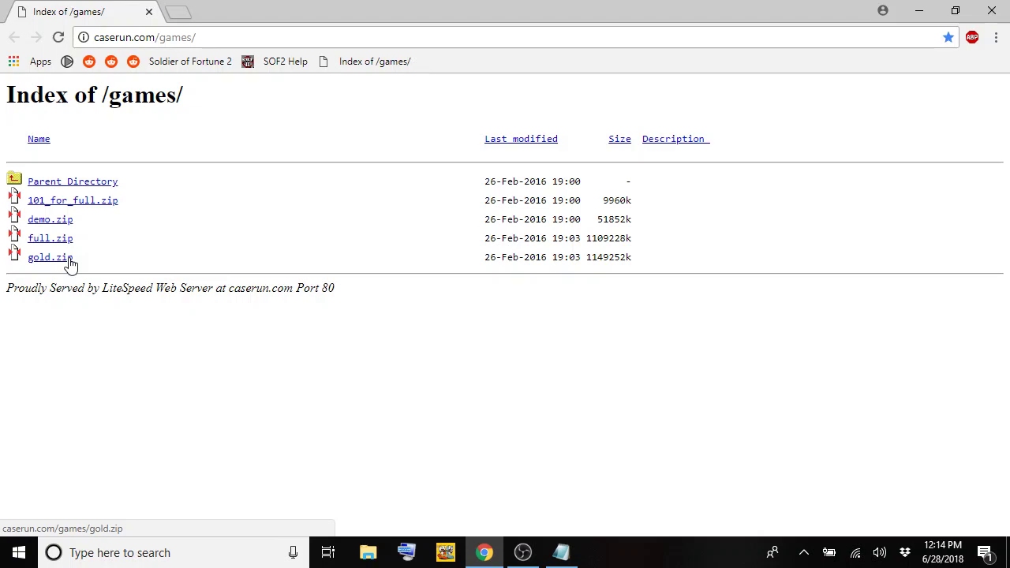
# Review the saved links in Notepad, including the Sof2_dll_files.zip URL, then minimize it.
pyautogui.click(915, 9)
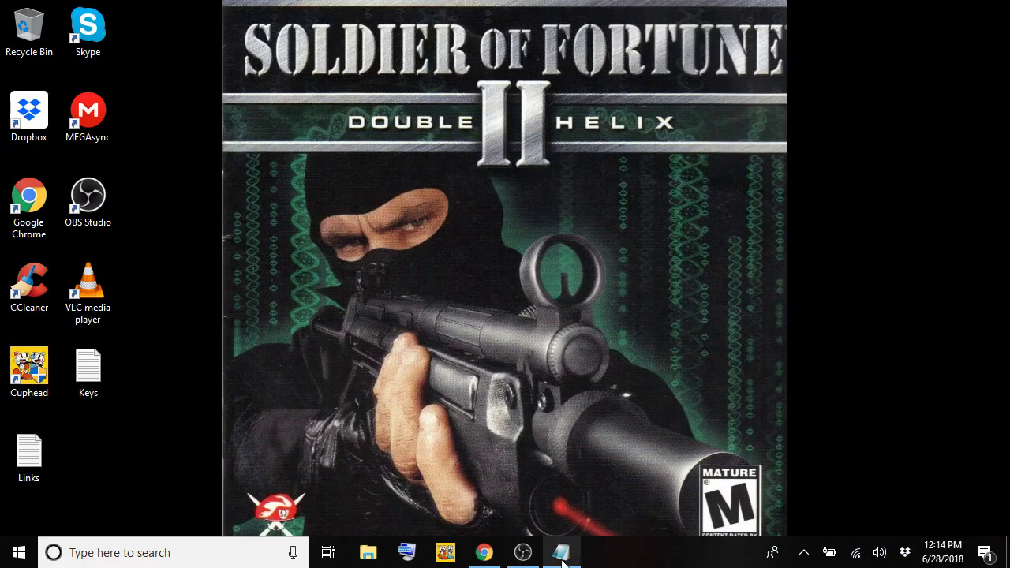
pyautogui.click(561, 555)
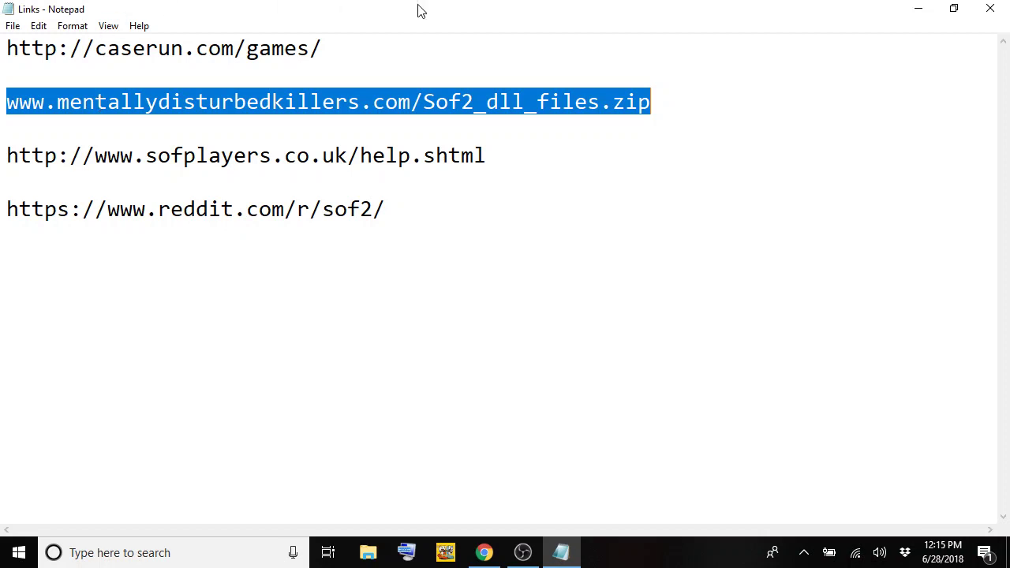
pyautogui.click(917, 9)
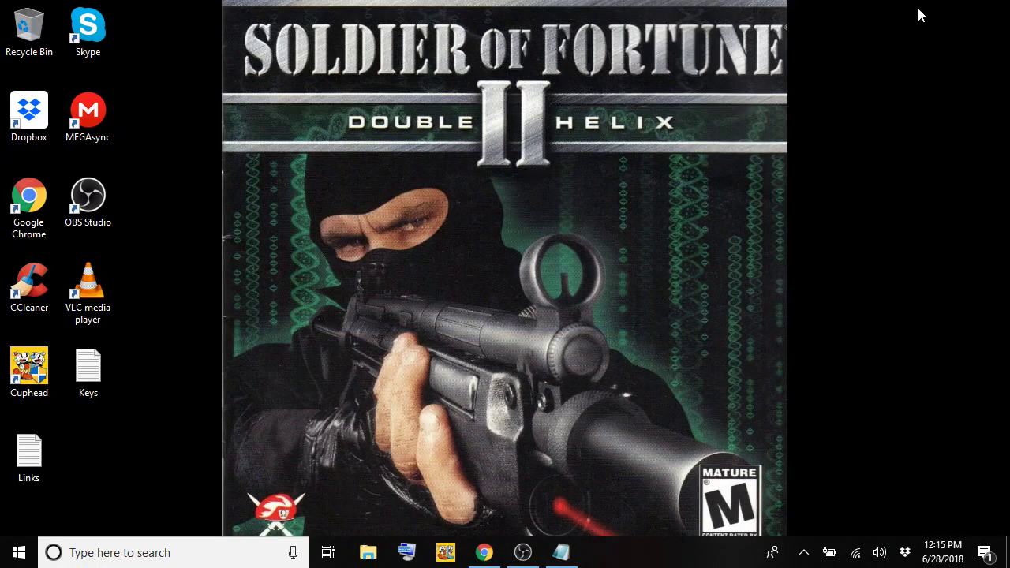
# Open the Downloads folder in File Explorer and move the window right to uncover the desktop.
pyautogui.click(368, 552)
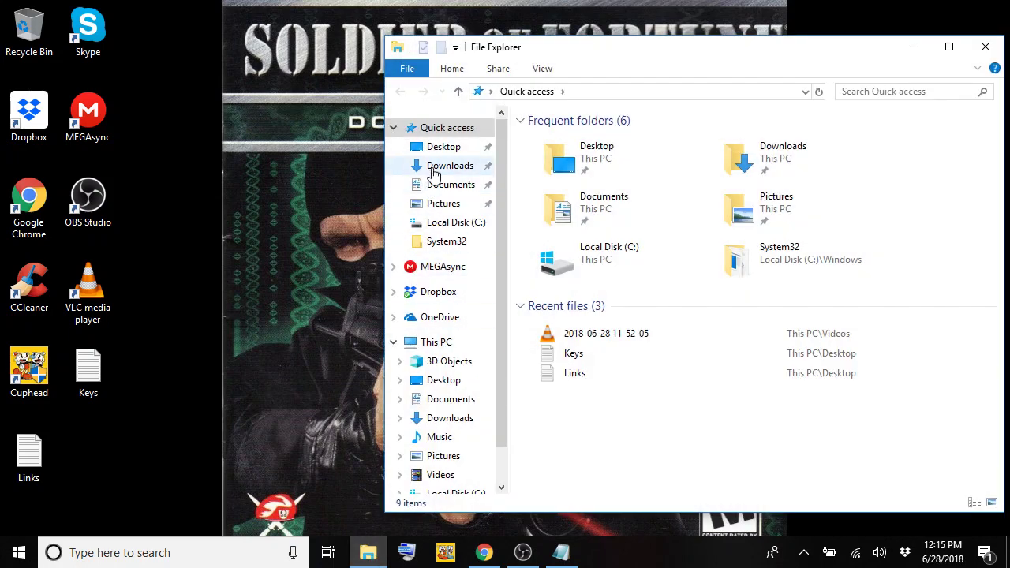
pyautogui.click(434, 169)
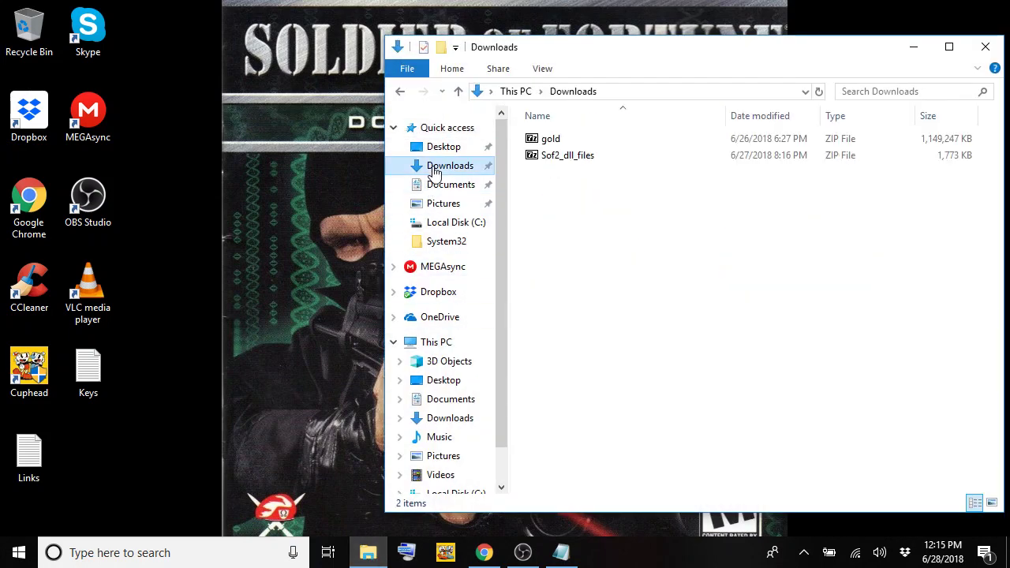
pyautogui.click(949, 47)
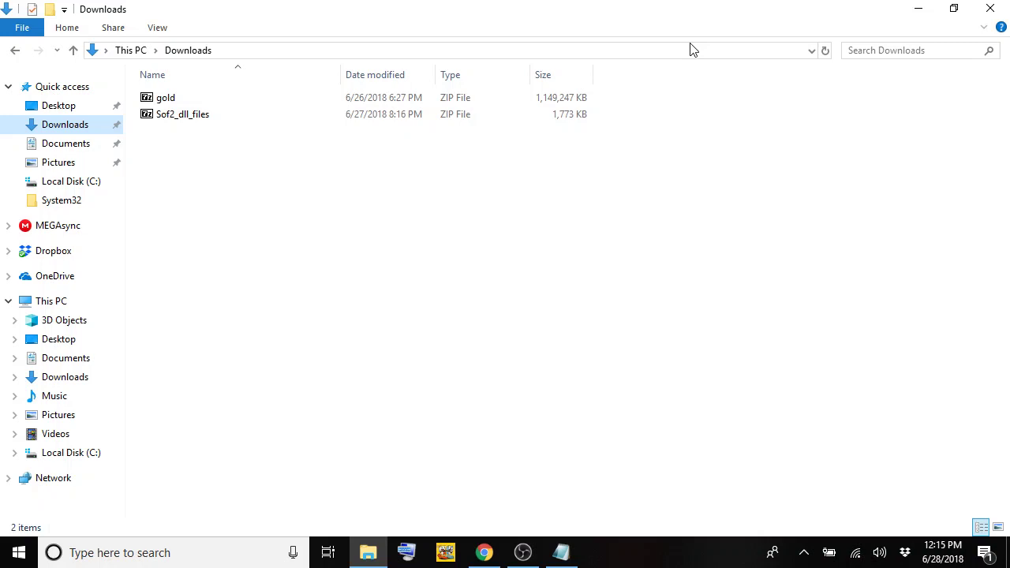
pyautogui.moveTo(513, 21); pyautogui.dragTo(1008, 3)
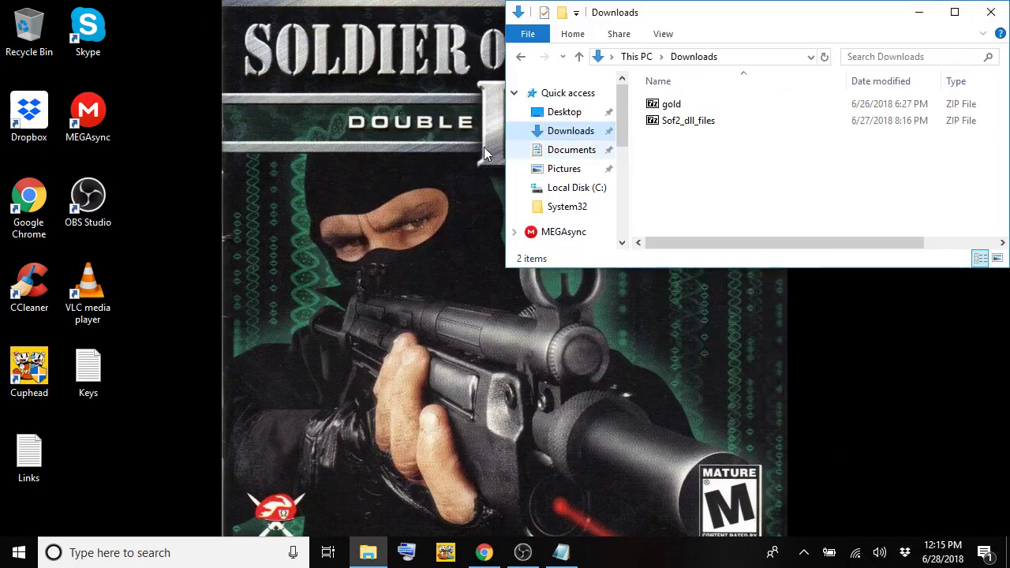
# Create a new desktop folder named 'SOF2 Gold'.
pyautogui.rightClick(3, 73)
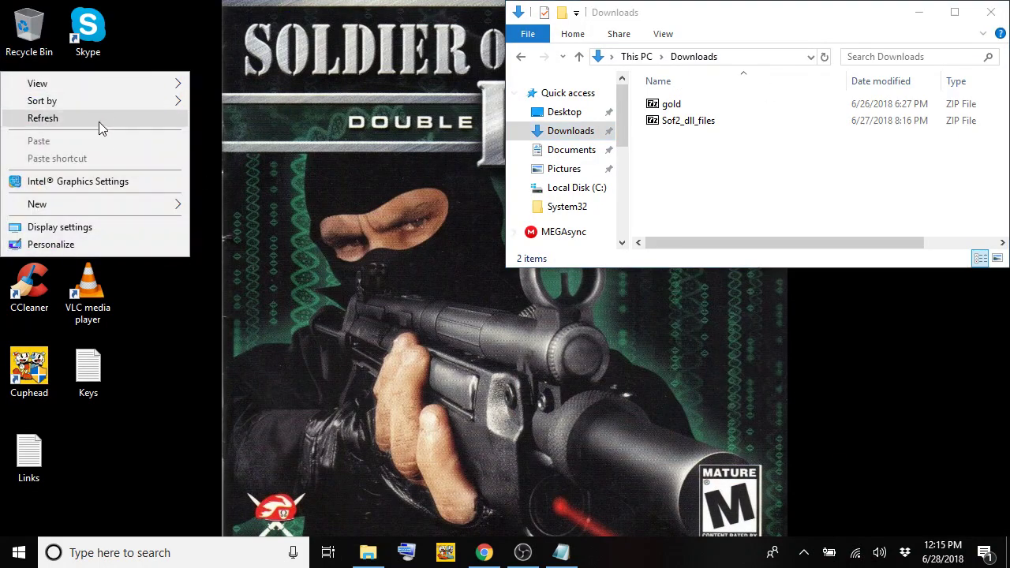
pyautogui.moveTo(56, 198)
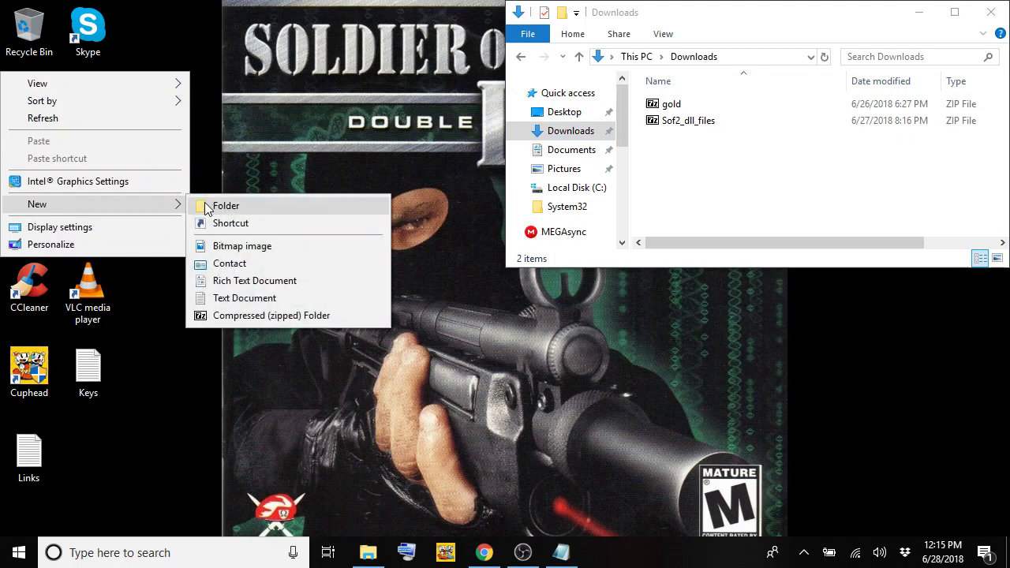
pyautogui.click(207, 203)
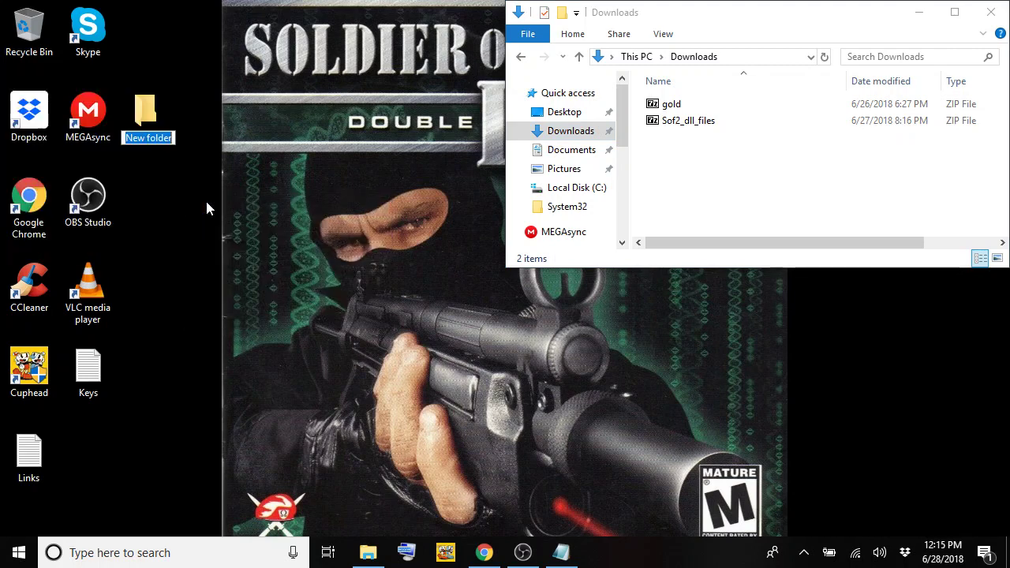
pyautogui.write('SOF2')
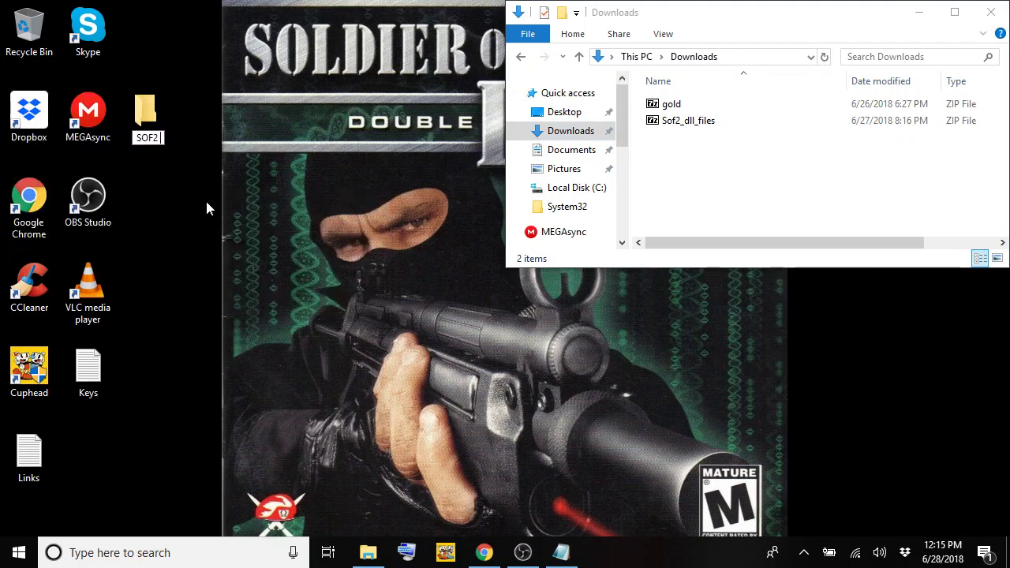
pyautogui.write(' Gold')
pyautogui.press('Return')
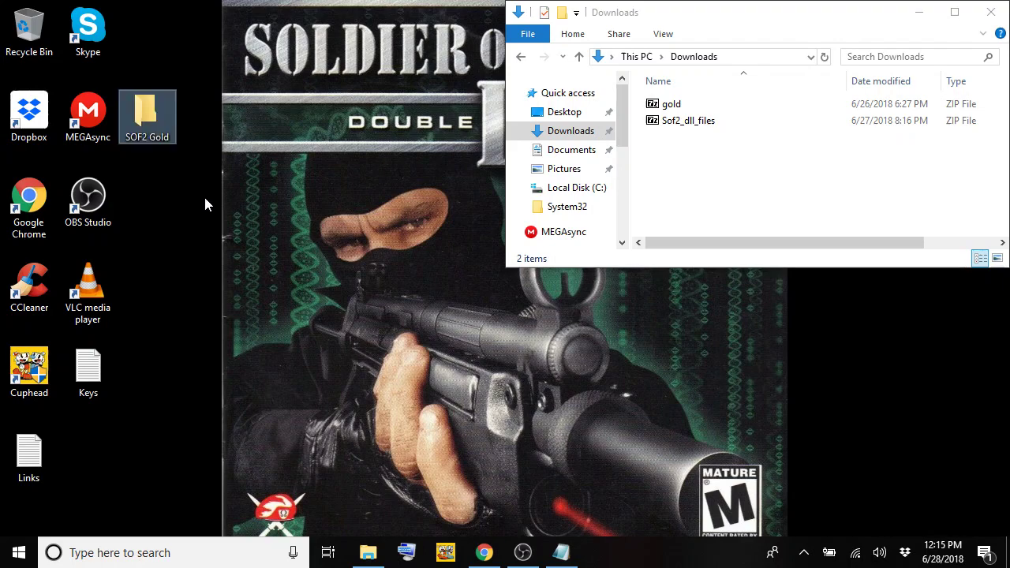
# Extract gold.zip's base, pb and sof2mp.exe into the SOF2 Gold folder.
pyautogui.click(665, 107)
pyautogui.doubleClick(665, 107)
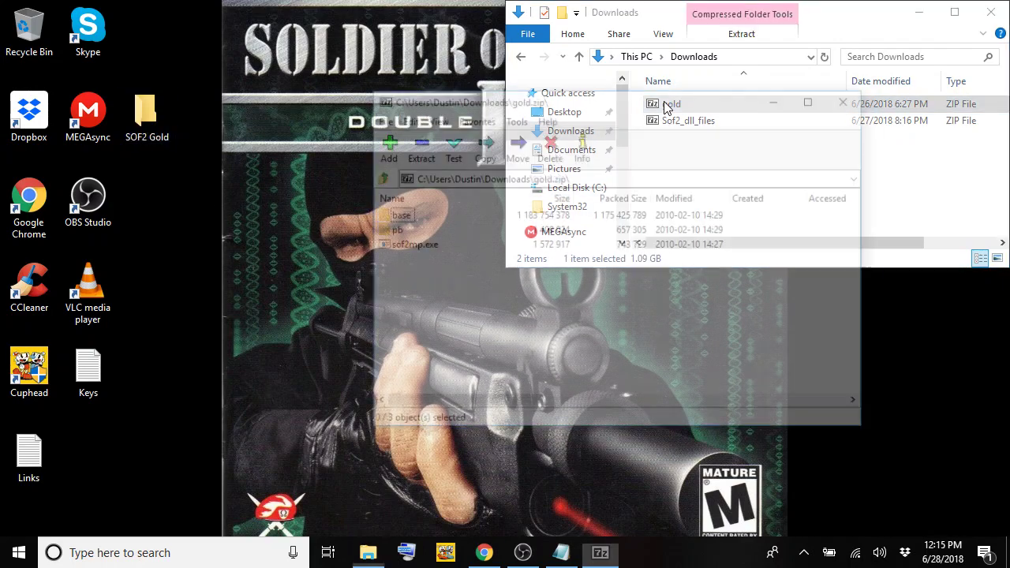
pyautogui.moveTo(397, 294); pyautogui.dragTo(164, 131)
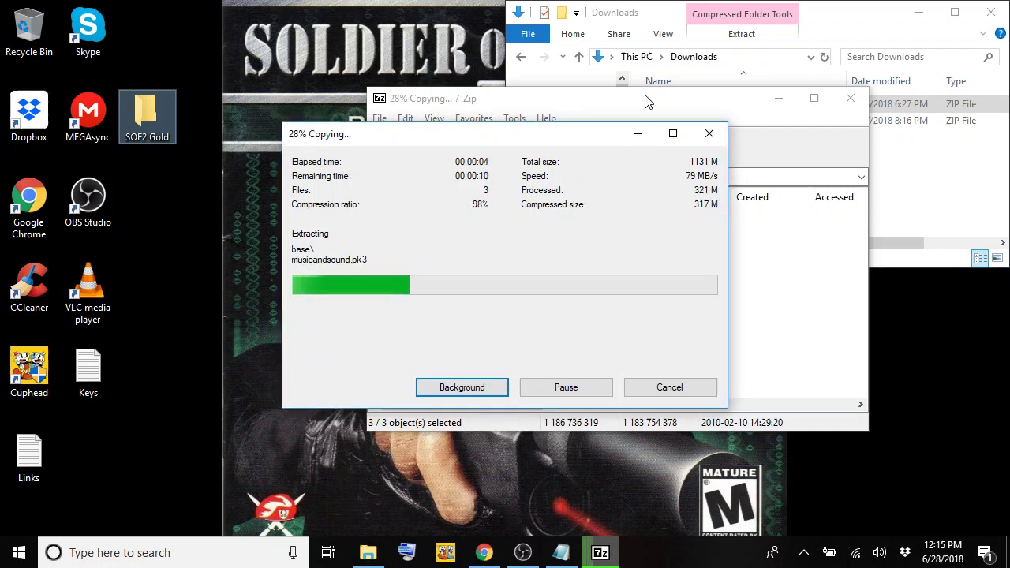
pyautogui.moveTo(466, 142); pyautogui.dragTo(487, 296)
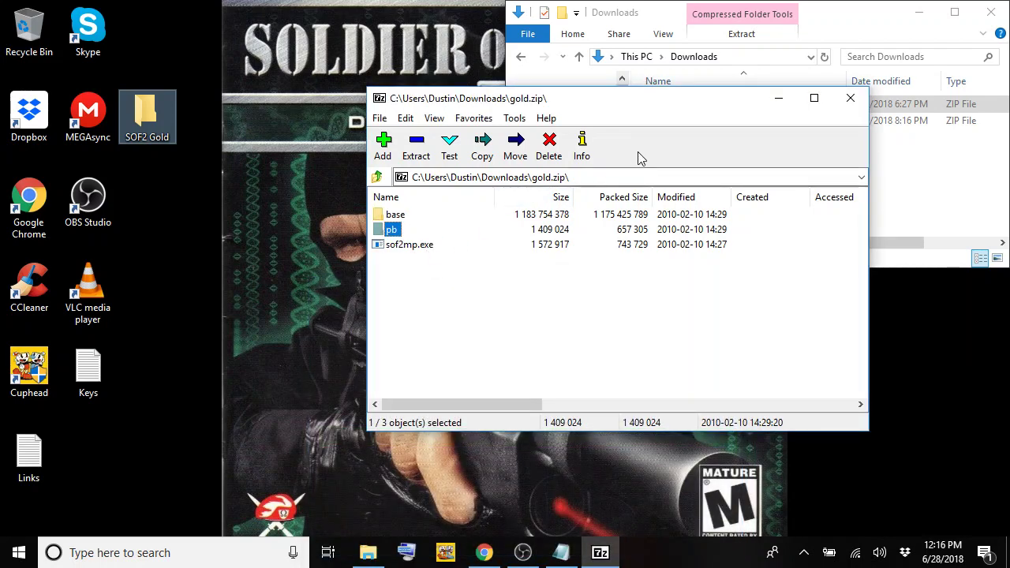
pyautogui.click(850, 98)
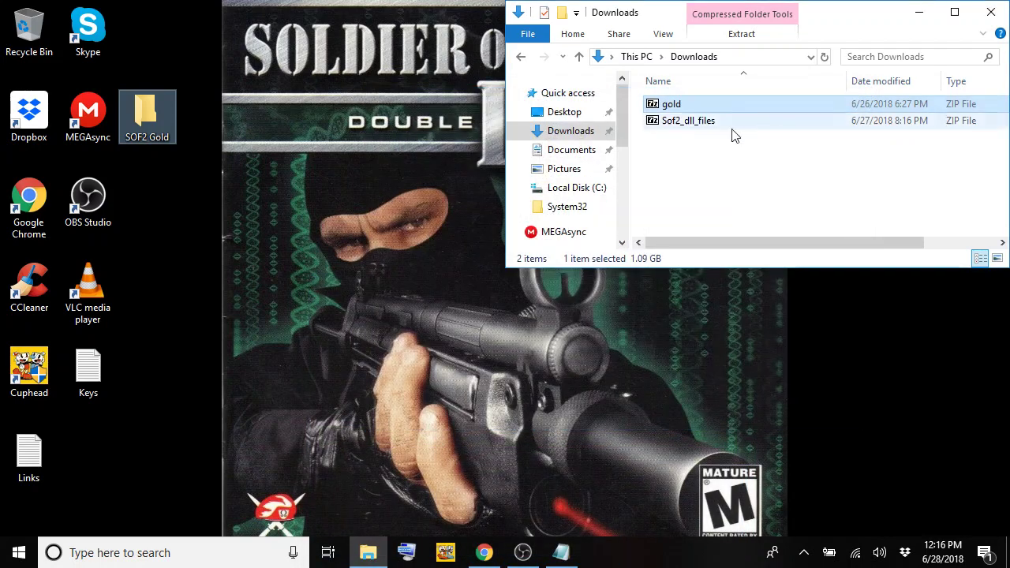
# Copy the eight DLLs from Sof2_dll_files.zip into the SOF2 Gold folder.
pyautogui.doubleClick(679, 122)
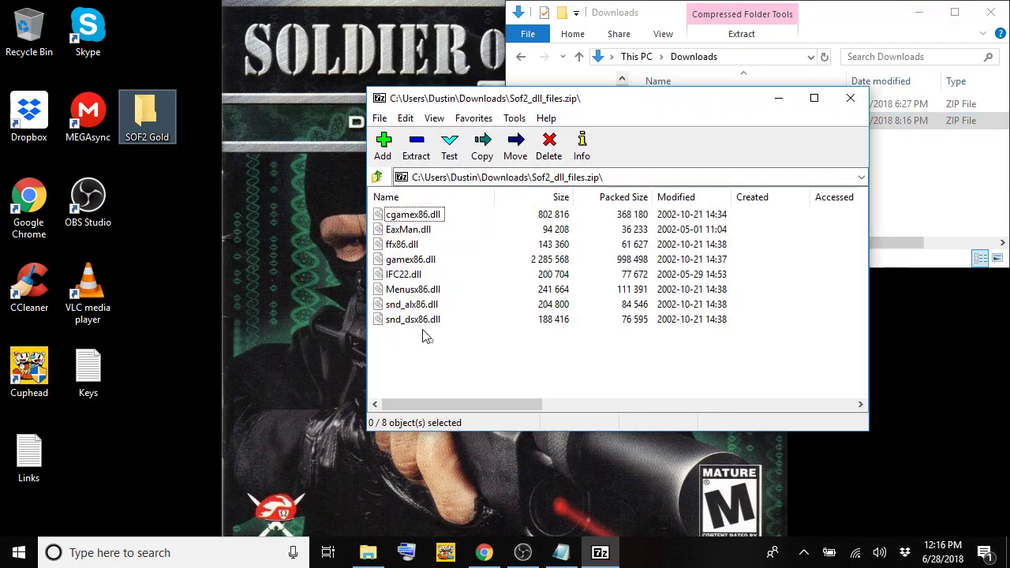
pyautogui.moveTo(426, 336); pyautogui.dragTo(406, 208)
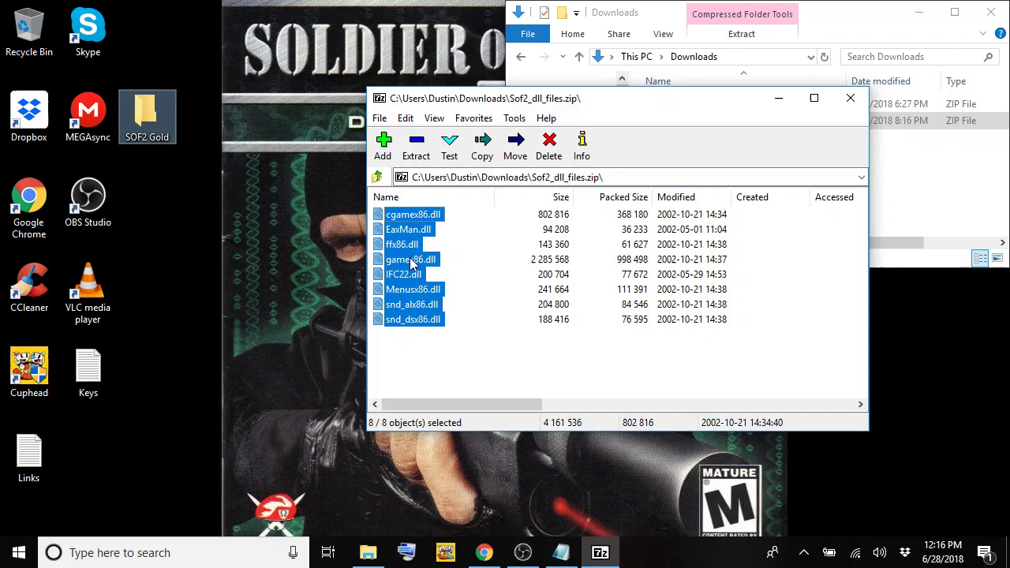
pyautogui.moveTo(411, 263); pyautogui.dragTo(152, 120)
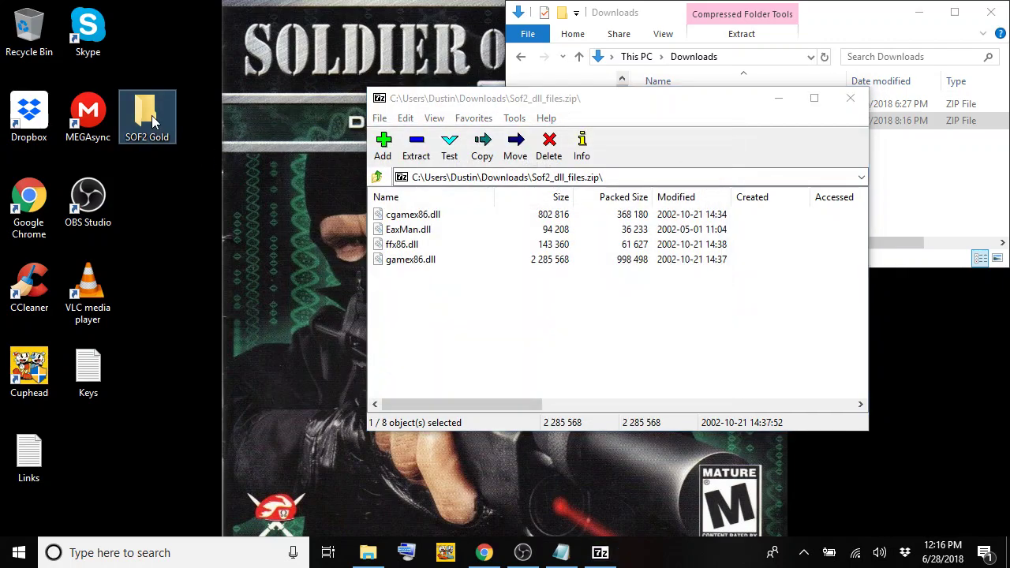
pyautogui.click(849, 98)
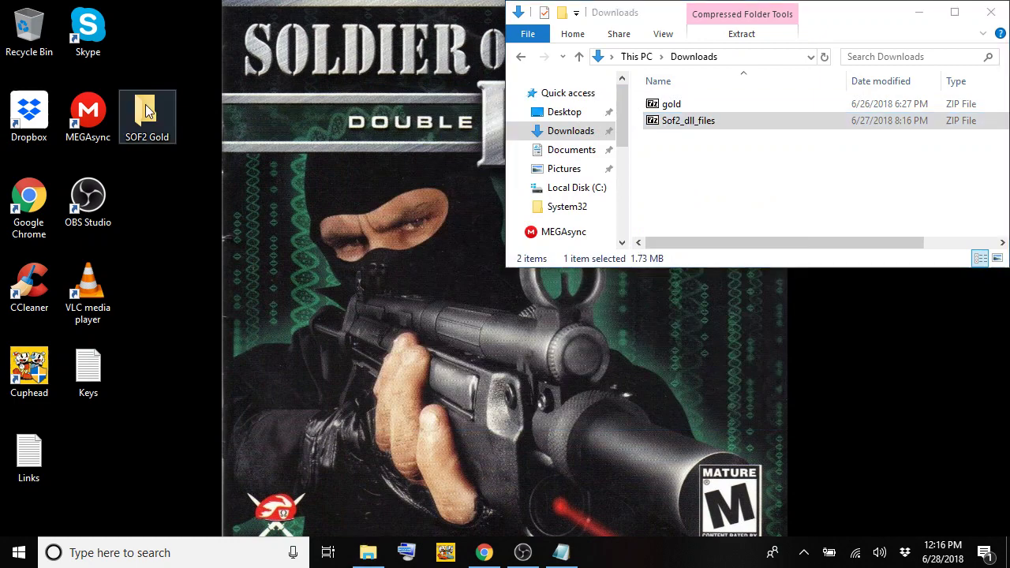
# Open the SOF2 Gold desktop folder and run sof2mp to start Soldier of Fortune 2.
pyautogui.doubleClick(147, 111)
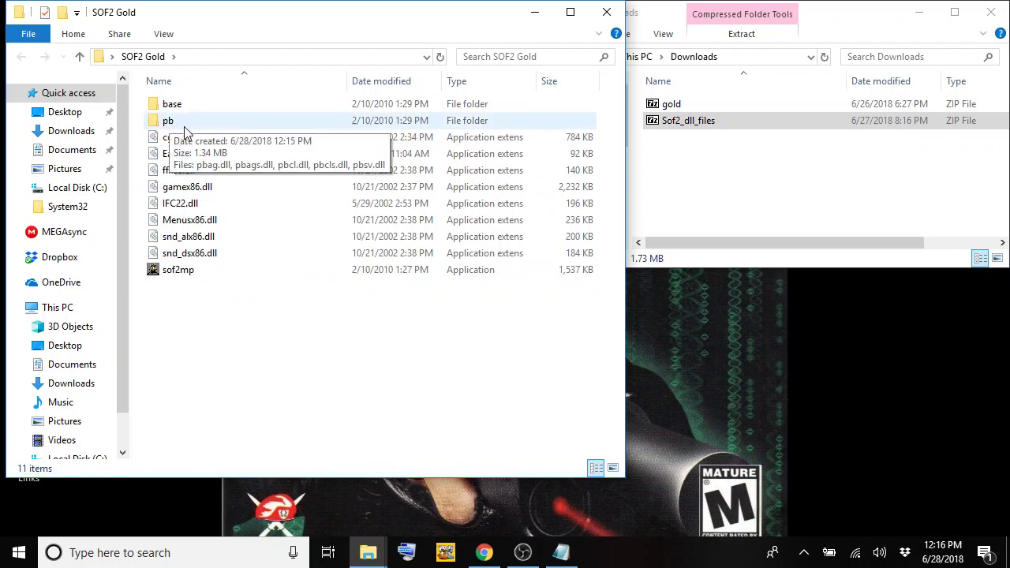
pyautogui.doubleClick(205, 275)
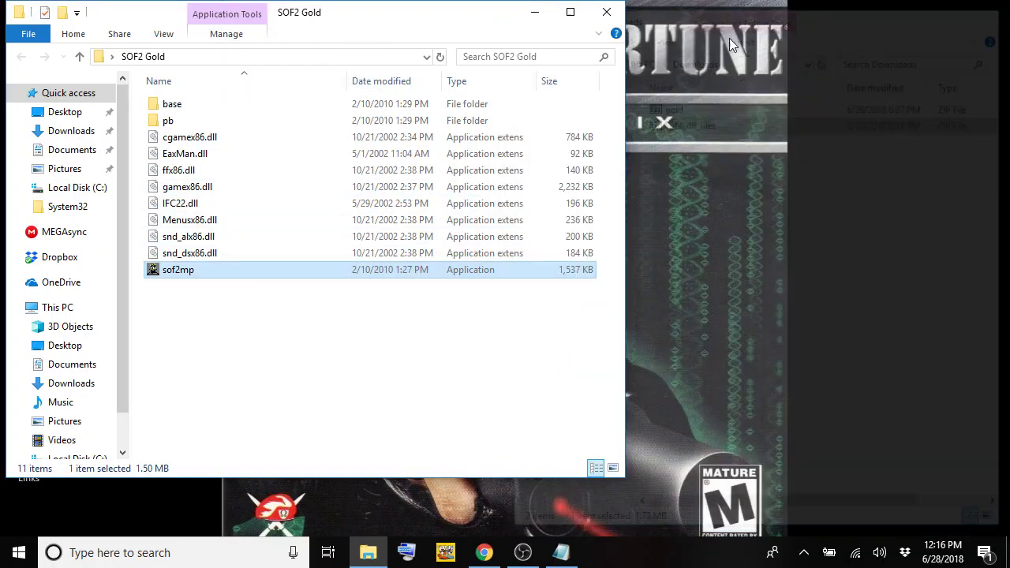
# Move the SOF2 Gold folder from the desktop onto Local Disk (C:).
pyautogui.moveTo(304, 16); pyautogui.dragTo(626, 18)
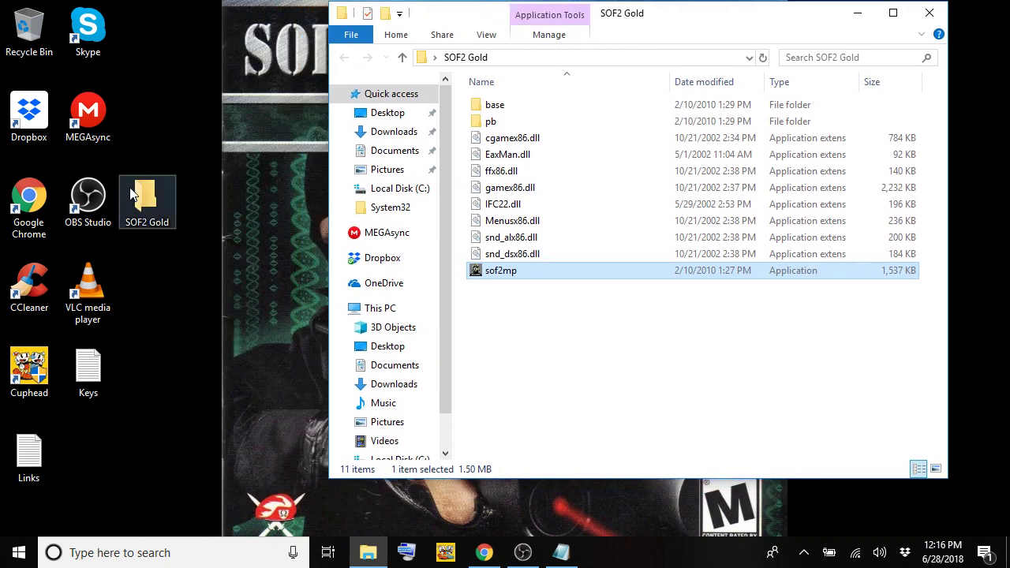
pyautogui.click(400, 190)
pyautogui.moveTo(147, 201); pyautogui.dragTo(608, 274)
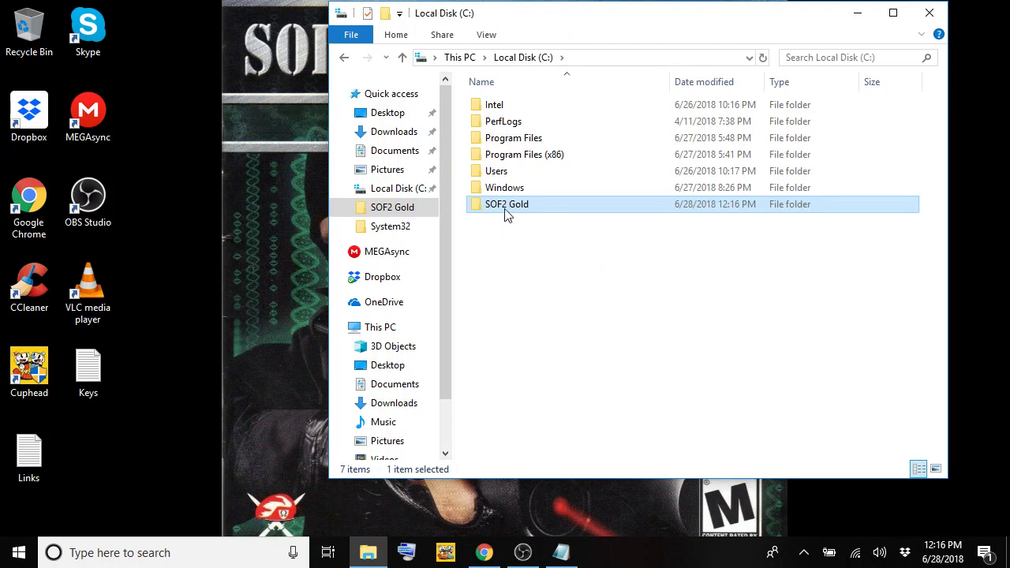
# Rename sof2mp to 'mohaa' inside C:\SOF2 Gold.
pyautogui.doubleClick(509, 209)
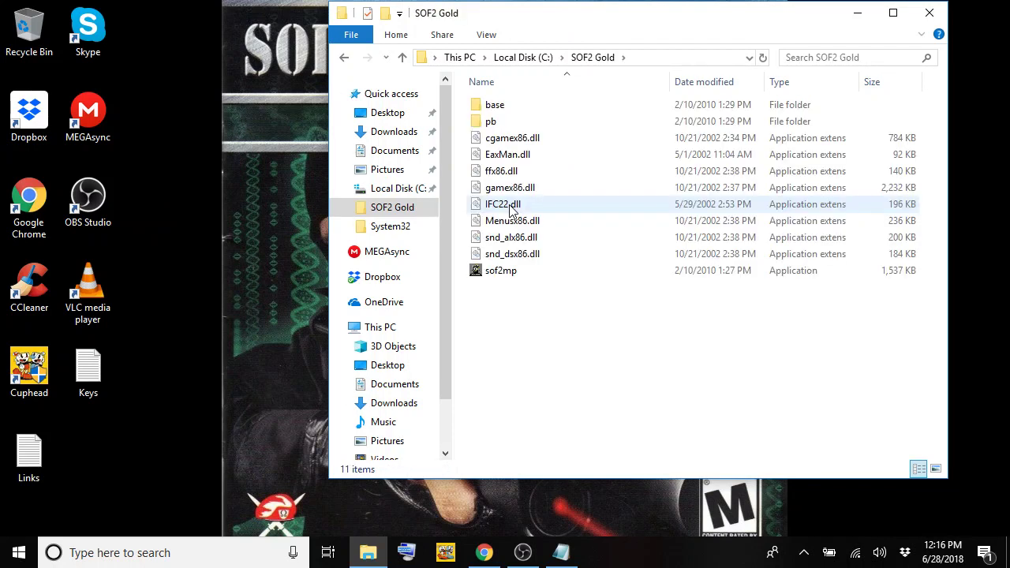
pyautogui.click(510, 273)
pyautogui.rightClick(509, 273)
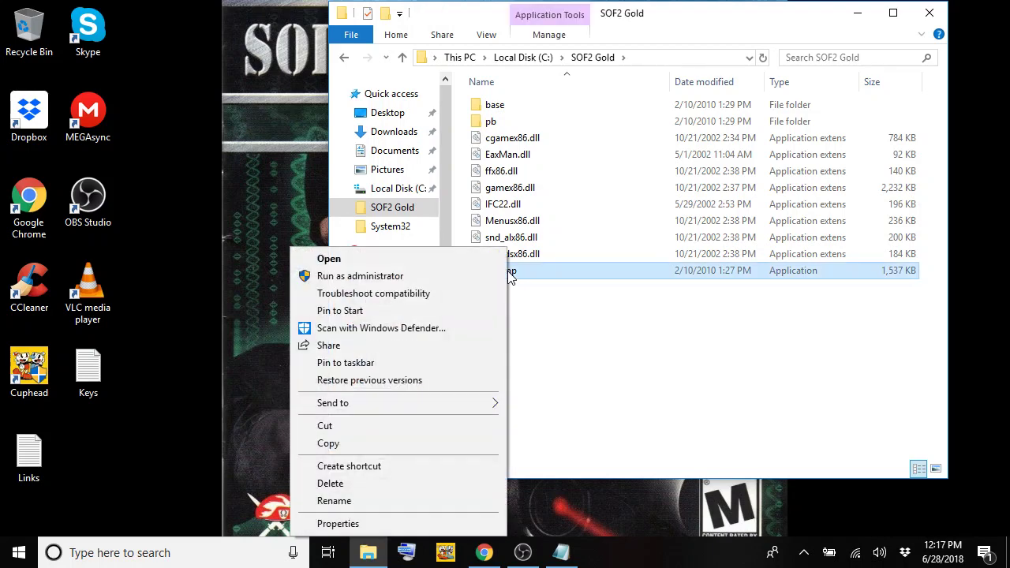
pyautogui.click(423, 497)
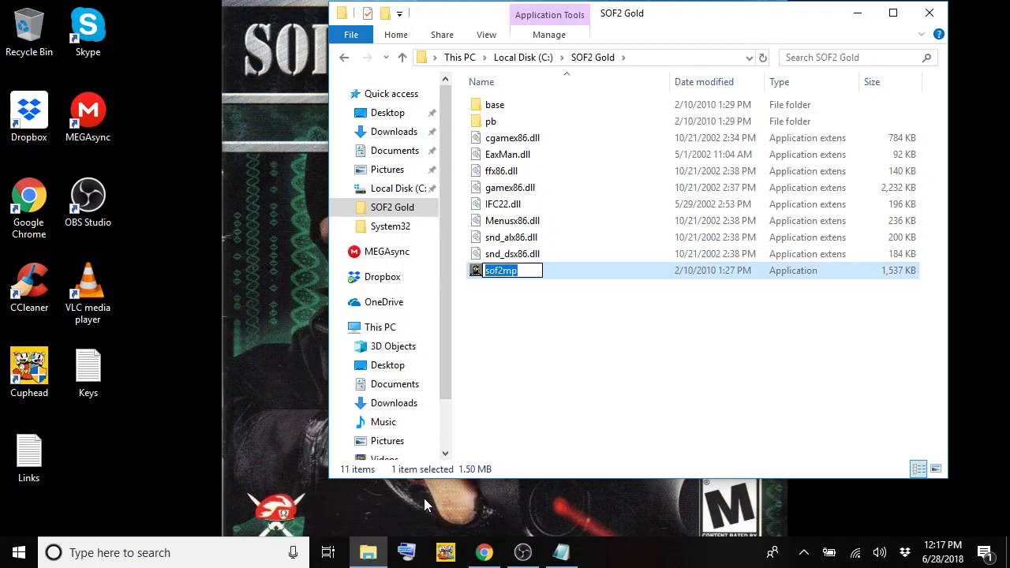
pyautogui.write('mohaa')
pyautogui.press('Return')
pyautogui.click(550, 377)
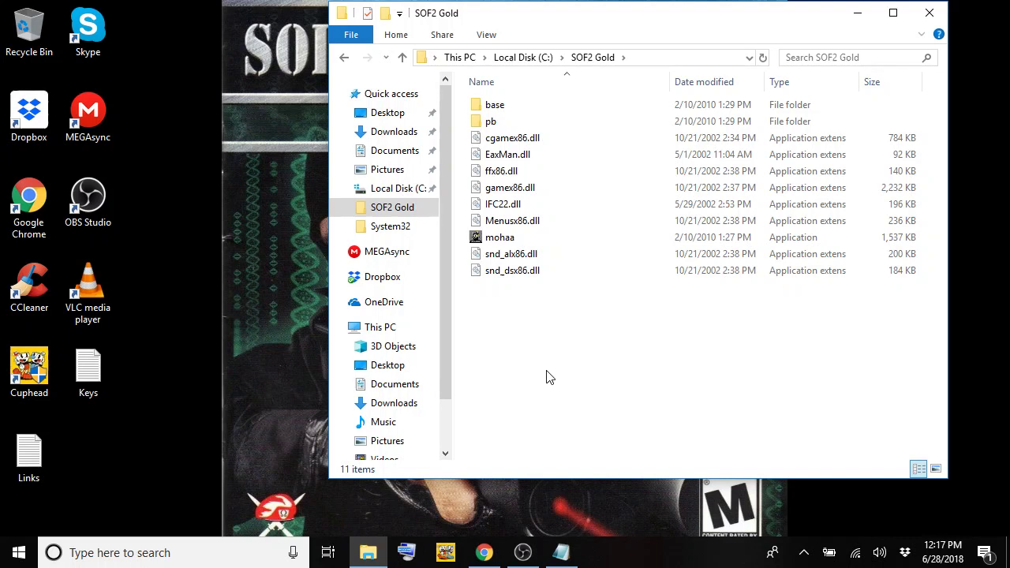
# Create a desktop shortcut to mohaa.
pyautogui.rightClick(500, 241)
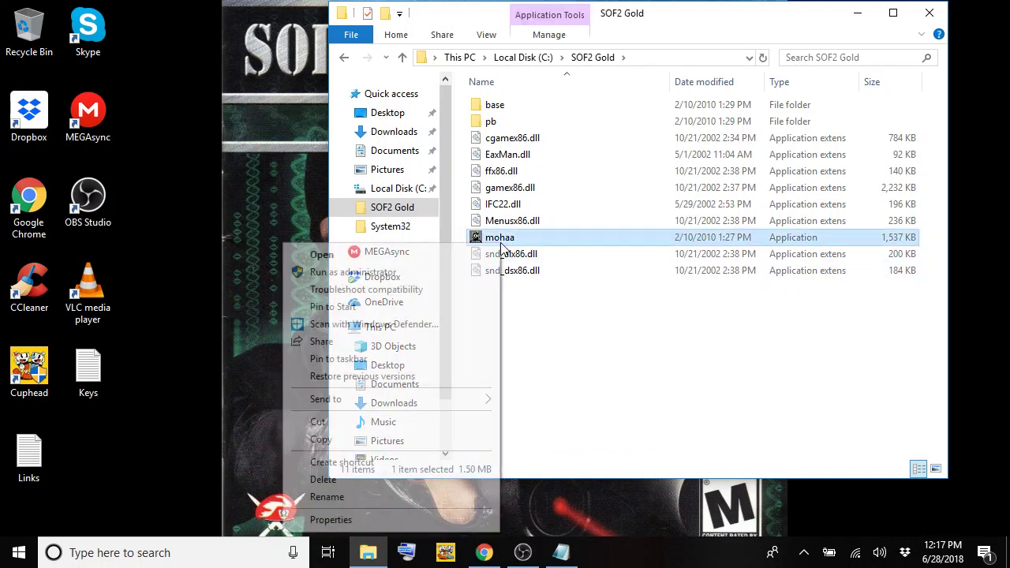
pyautogui.moveTo(385, 400)
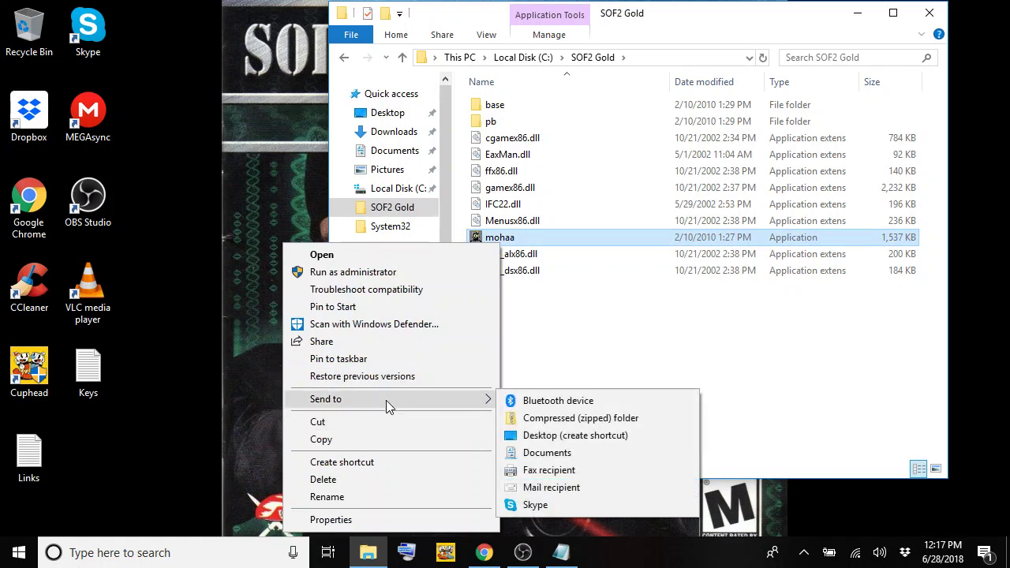
pyautogui.click(524, 444)
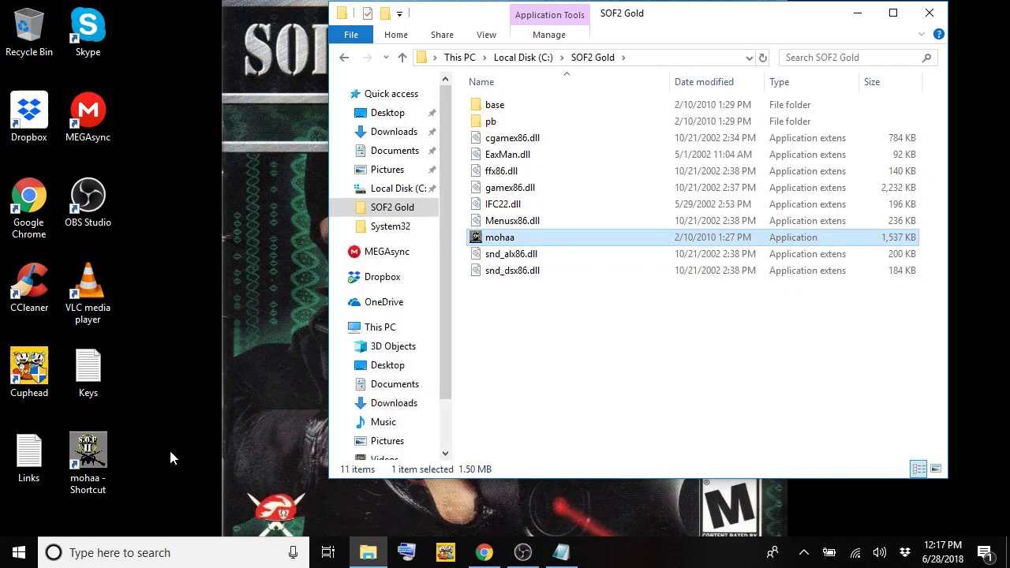
# Rename the mohaa desktop shortcut to 'SOF2 Gold' and close the folder window.
pyautogui.click(99, 489)
pyautogui.click(98, 489)
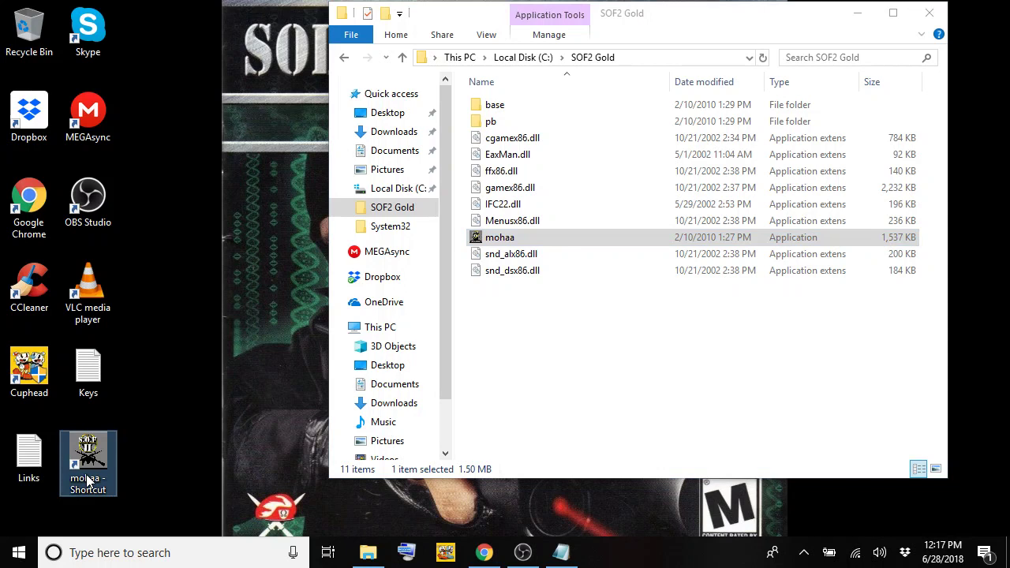
pyautogui.click(87, 489)
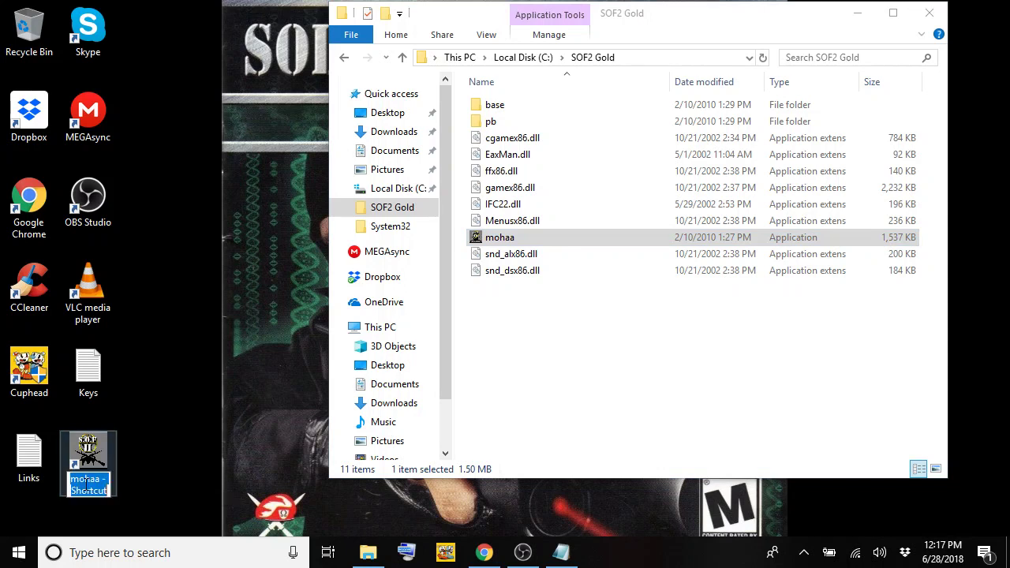
pyautogui.write('SOF')
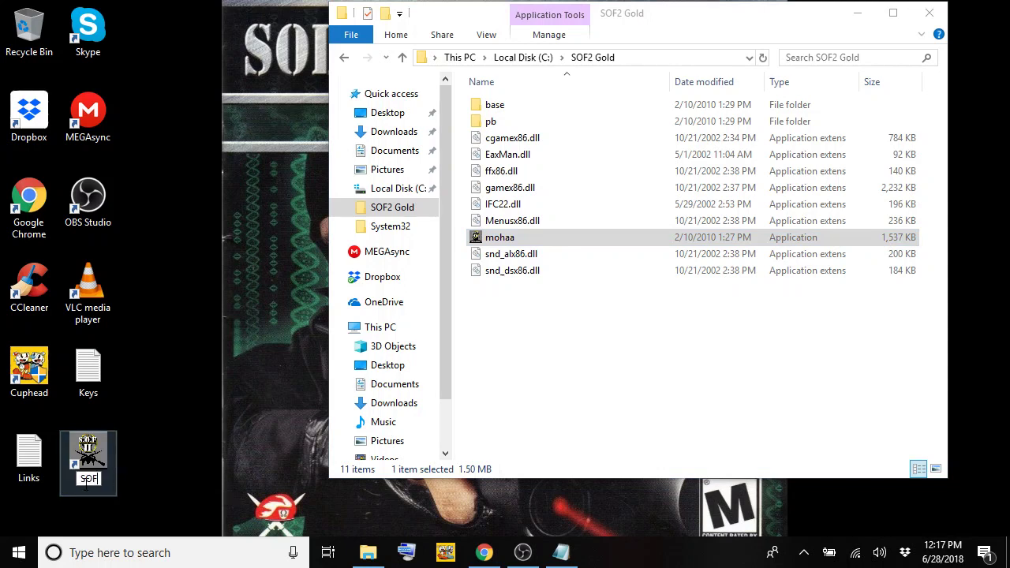
pyautogui.write('2 Gold')
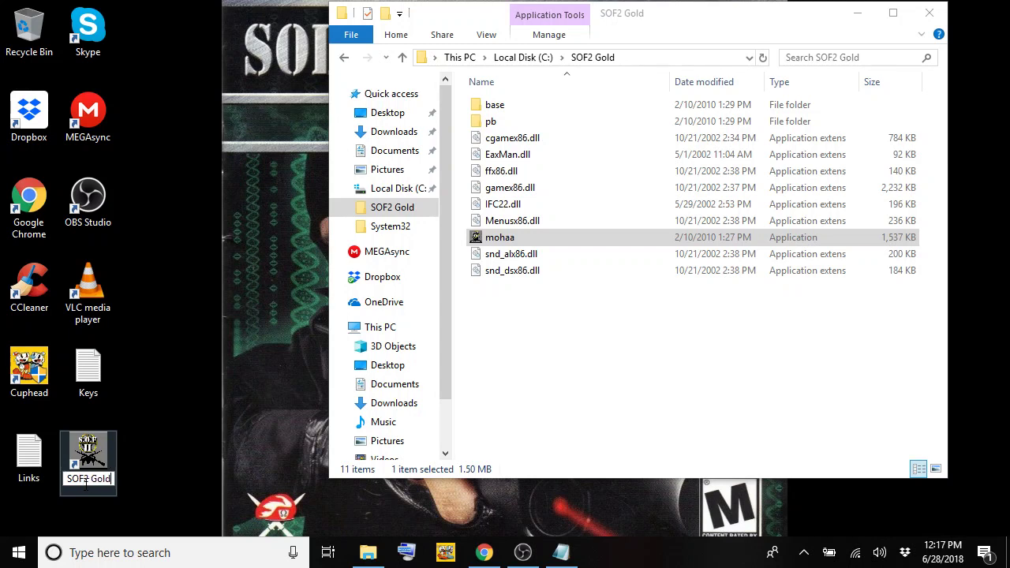
pyautogui.press('Return')
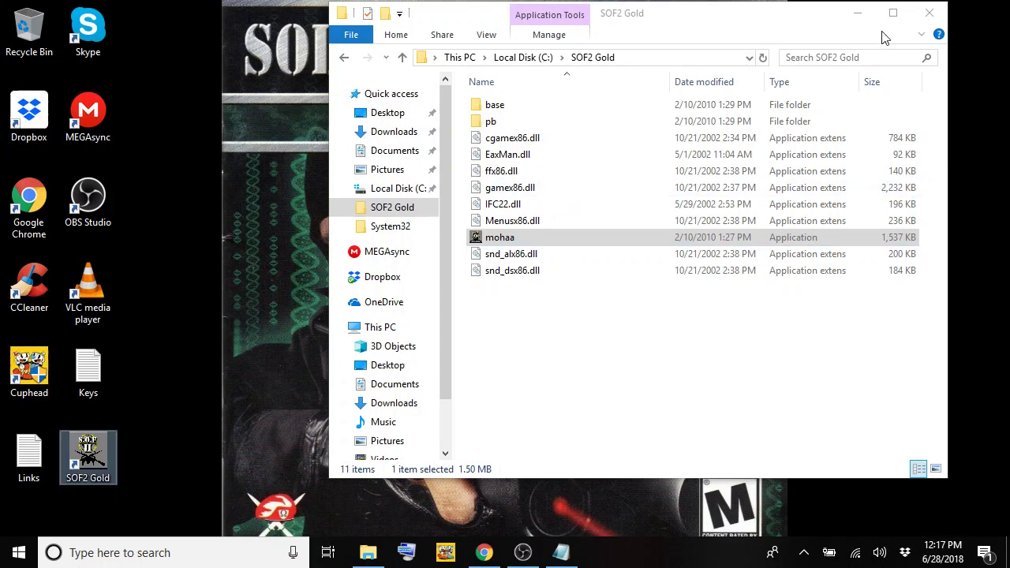
pyautogui.click(929, 13)
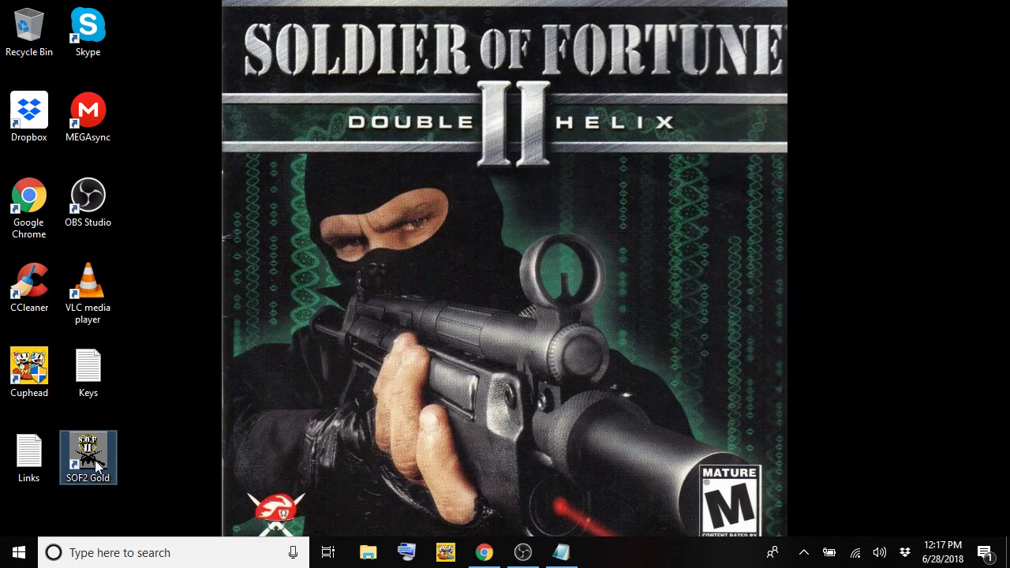
# Open System Properties with sysdm.cpl from the Run box, then close it again.
pyautogui.click(166, 443)
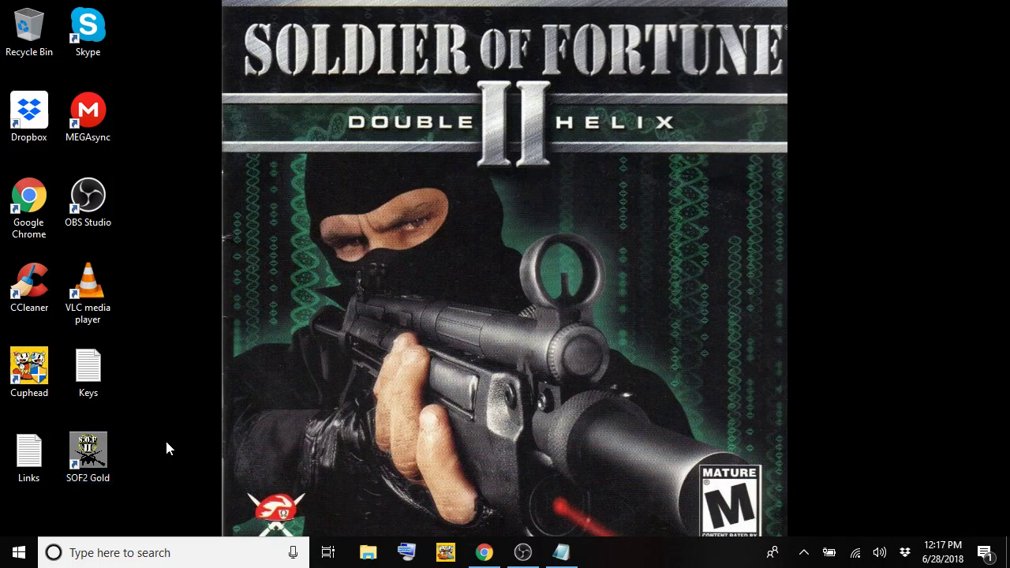
pyautogui.press('super+r')
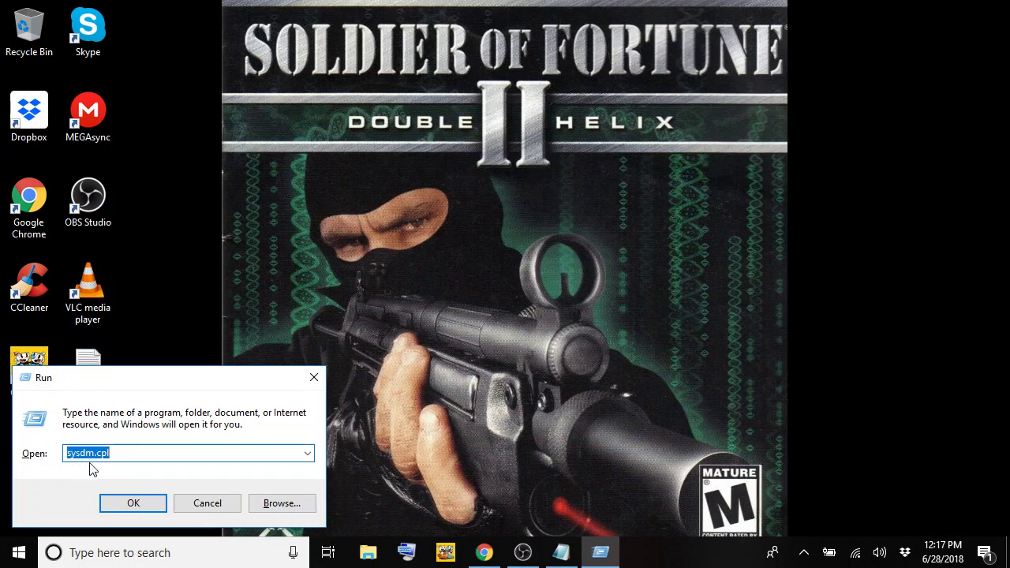
pyautogui.click(128, 505)
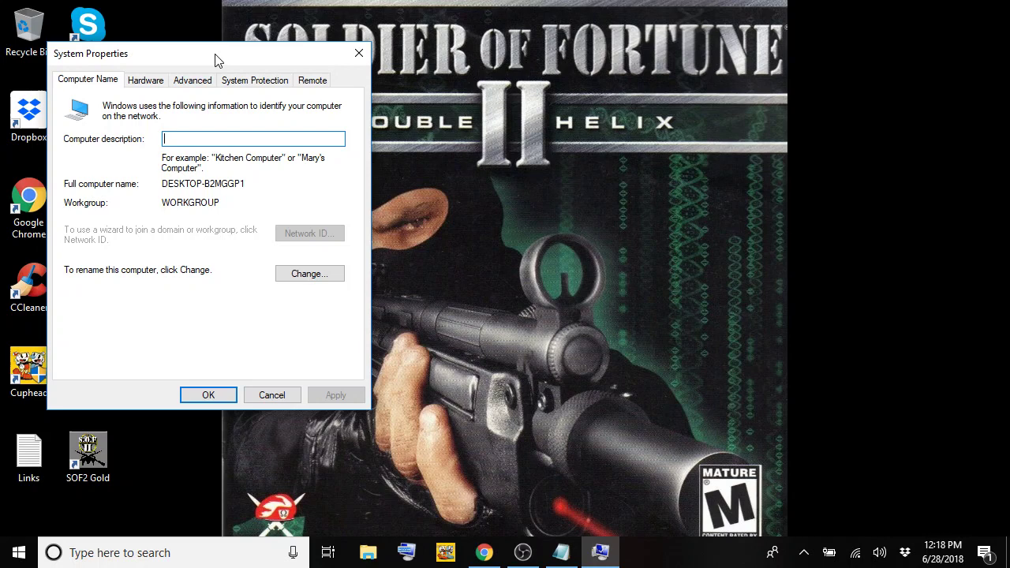
pyautogui.click(201, 85)
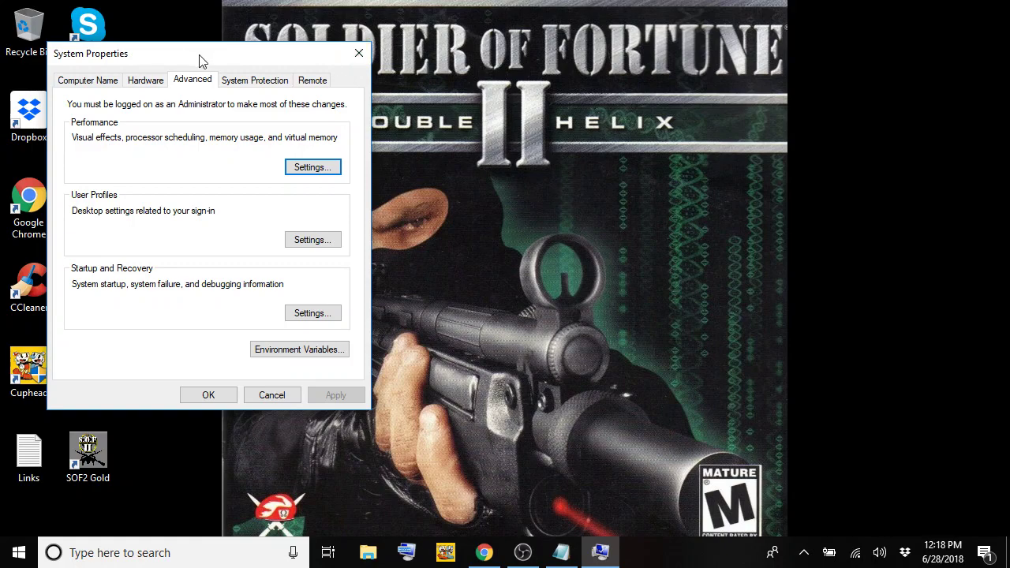
pyautogui.click(359, 53)
# Reach the Data Execution Prevention tab via This PC properties and Performance Options.
pyautogui.click(368, 553)
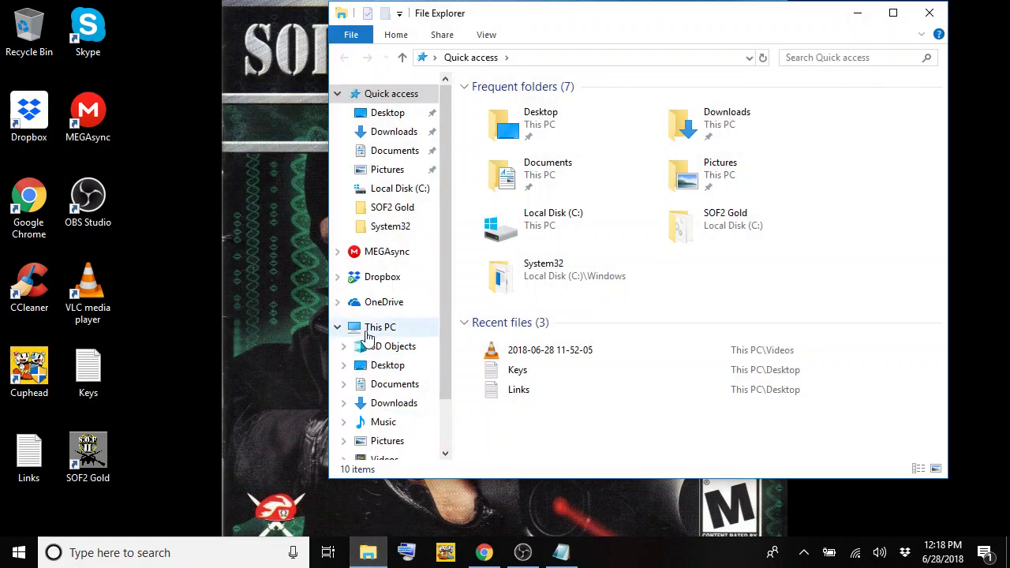
pyautogui.rightClick(367, 333)
pyautogui.click(277, 318)
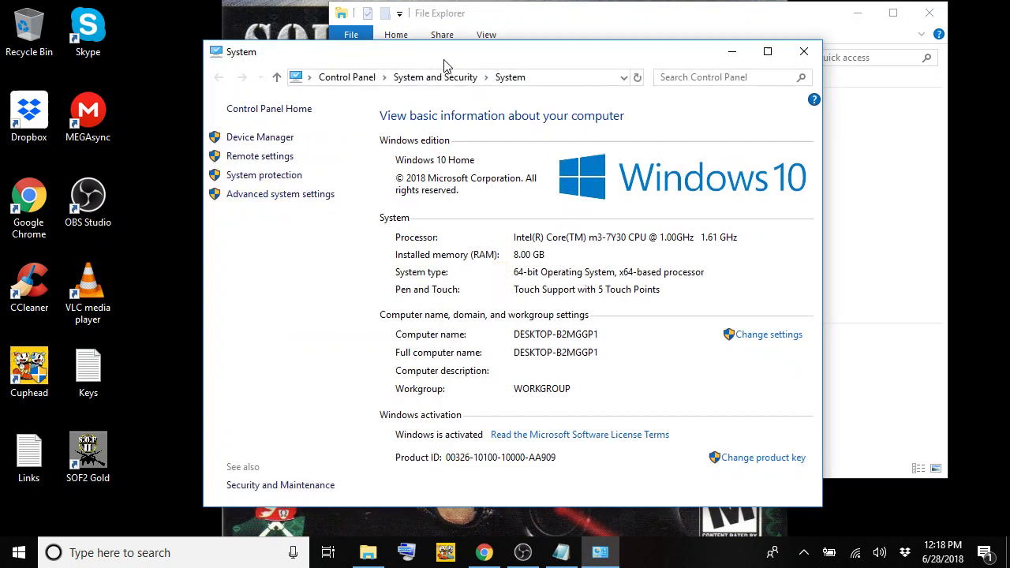
pyautogui.click(265, 197)
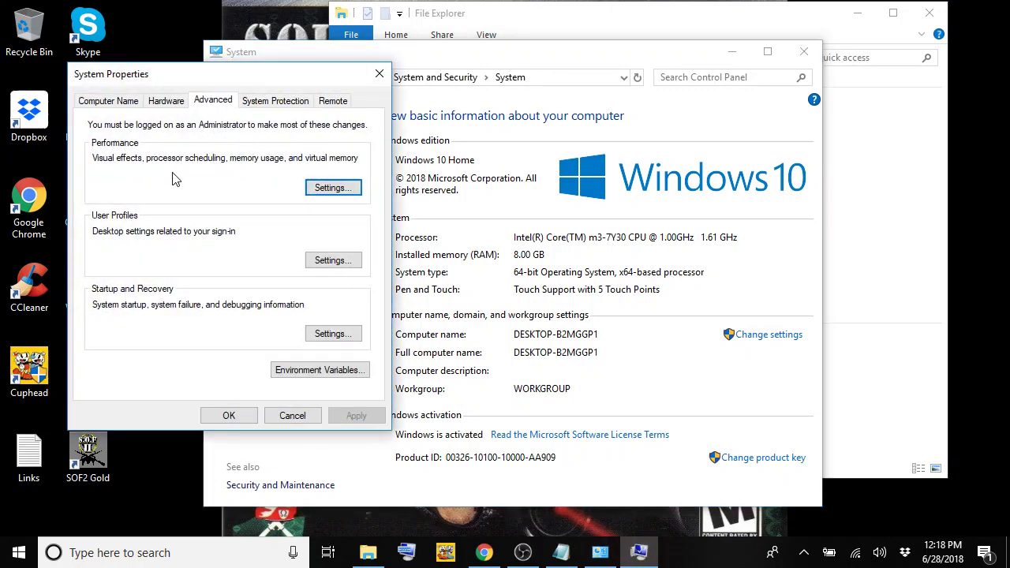
pyautogui.click(332, 188)
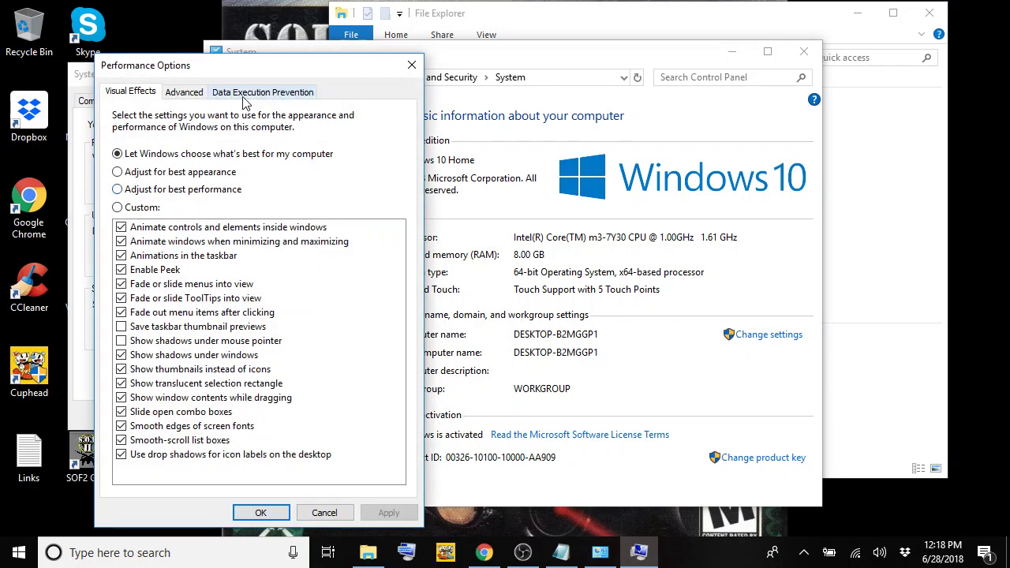
pyautogui.click(285, 101)
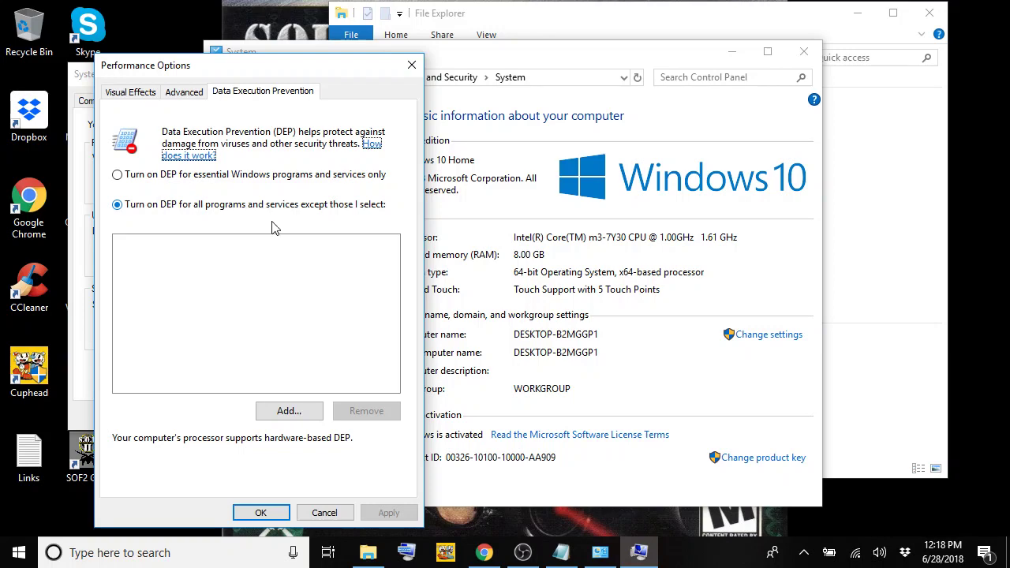
# Add mohaa as a DEP exception, apply it, and close the system windows.
pyautogui.click(299, 413)
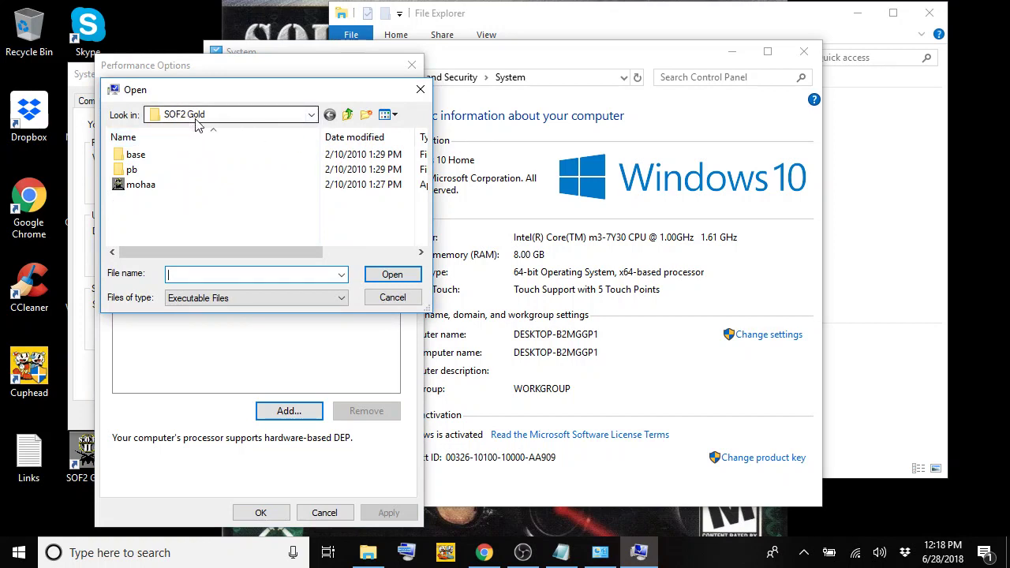
pyautogui.click(150, 186)
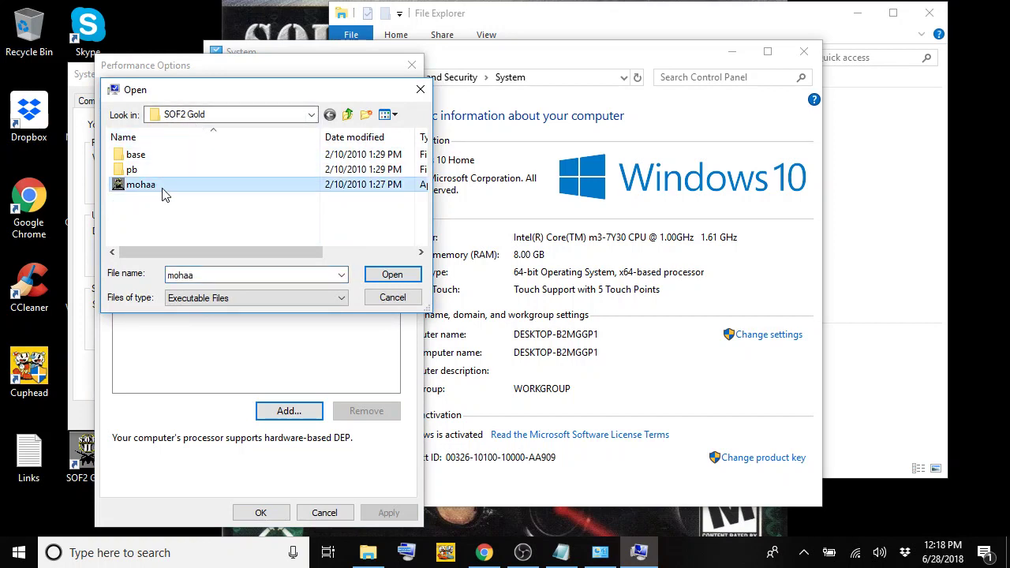
pyautogui.click(386, 276)
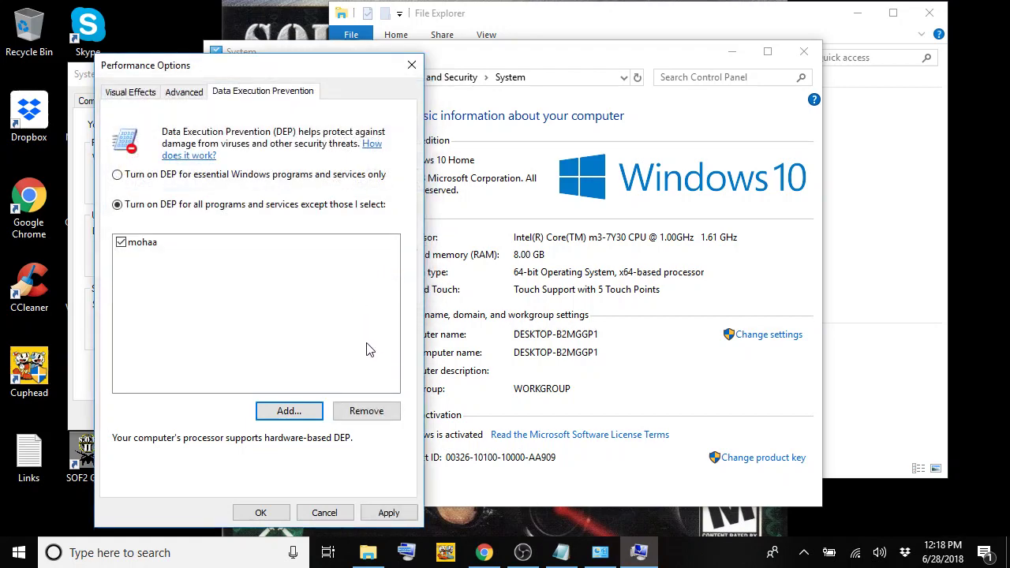
pyautogui.click(388, 513)
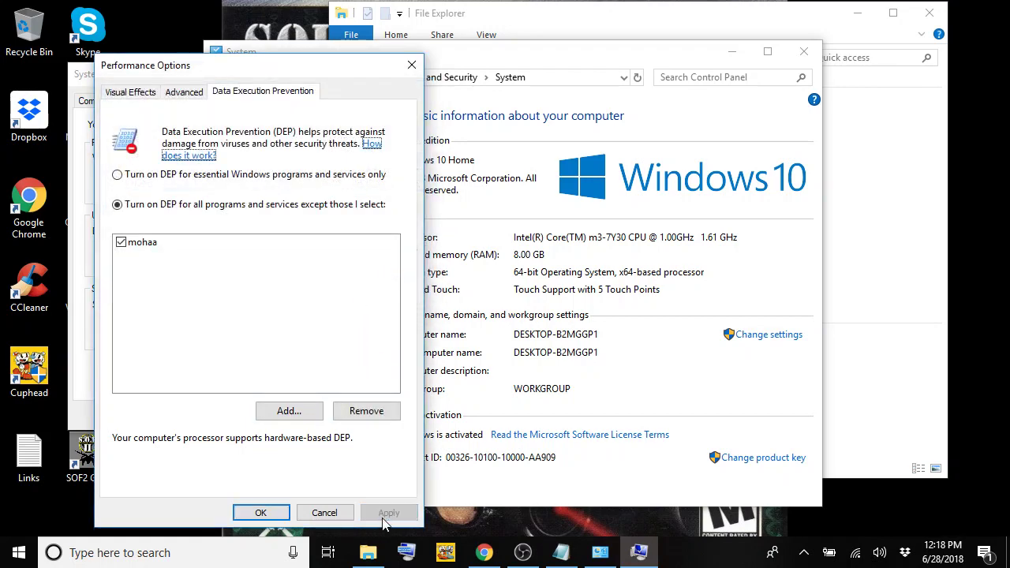
pyautogui.click(265, 512)
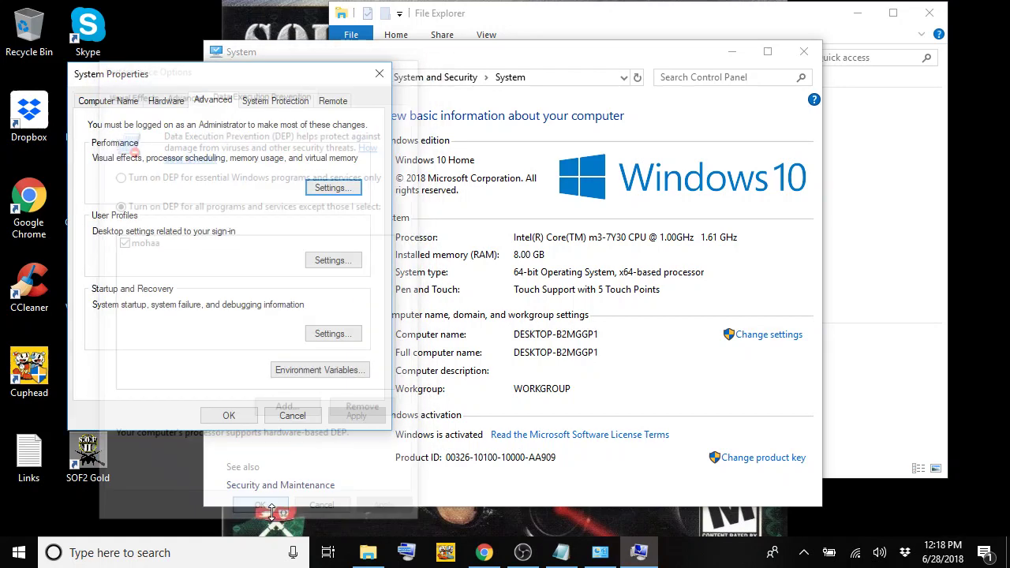
pyautogui.click(381, 80)
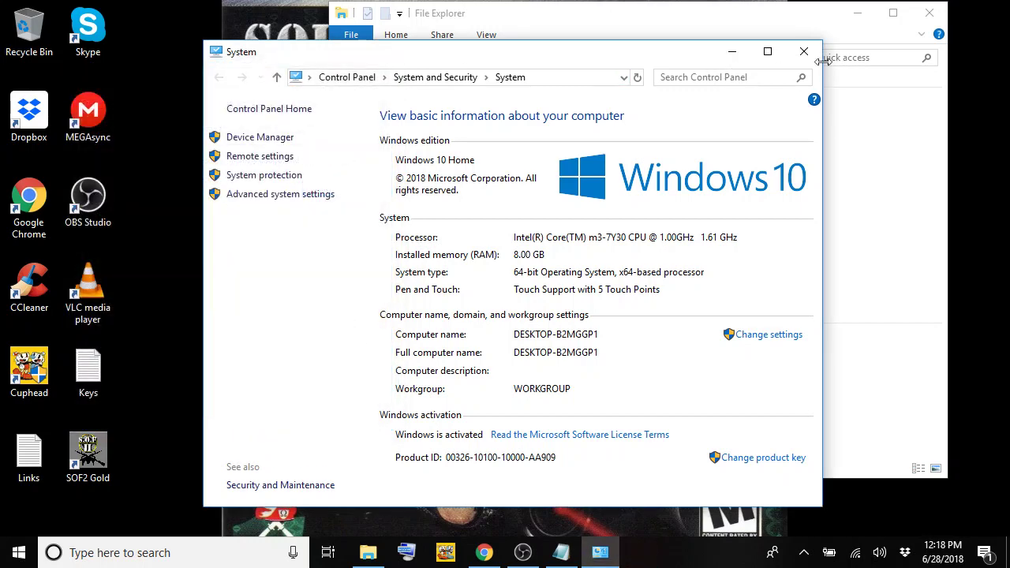
pyautogui.click(805, 51)
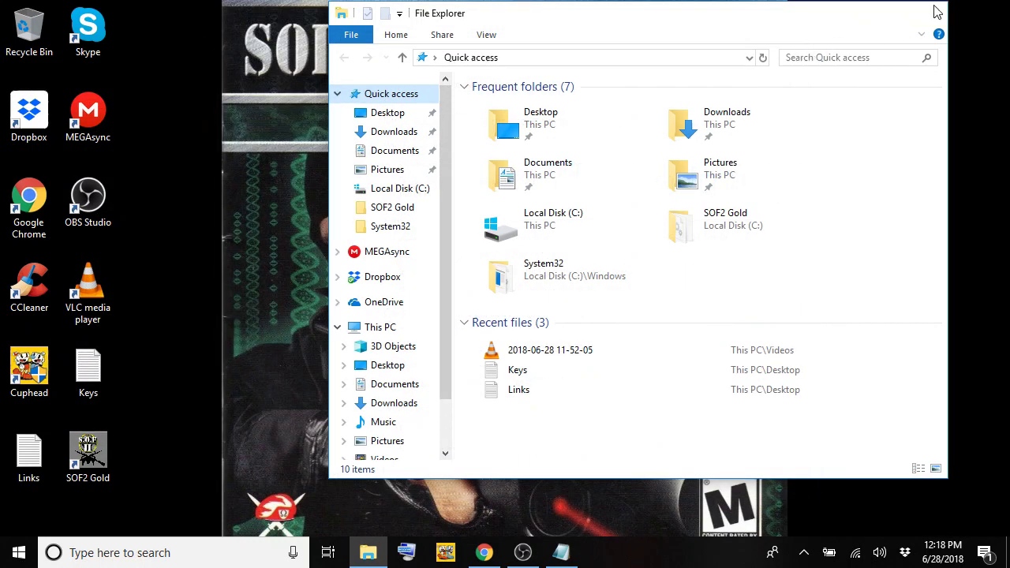
# Open the firewall's allowed apps list in Windows Defender Security Center and unlock it for editing.
pyautogui.click(930, 13)
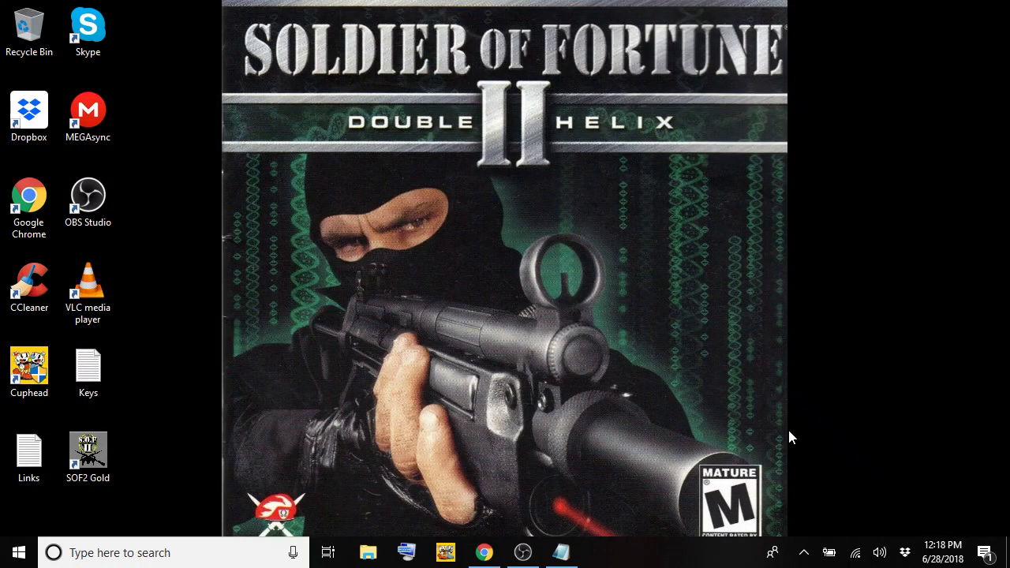
pyautogui.click(803, 553)
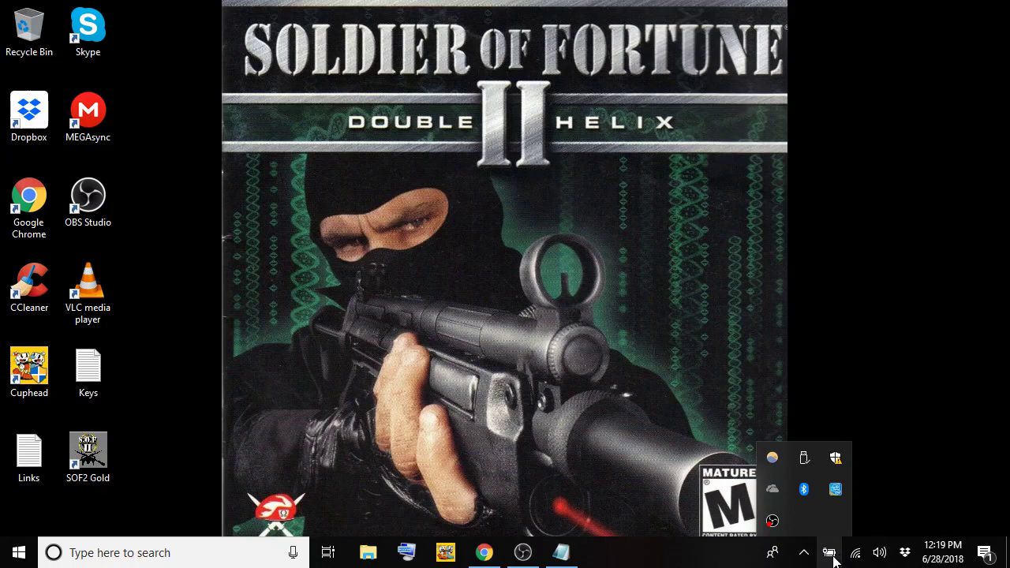
pyautogui.click(839, 459)
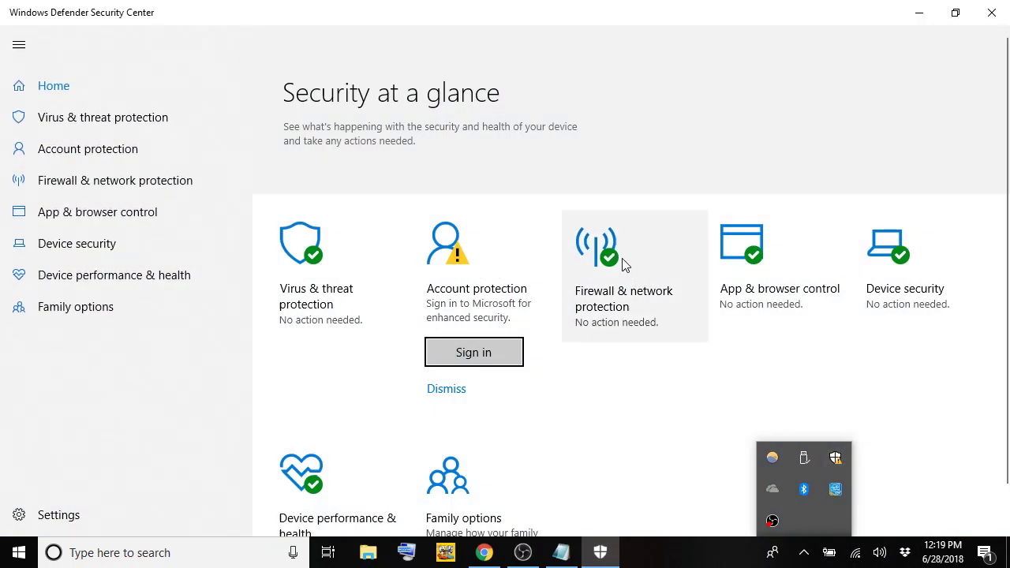
pyautogui.click(620, 258)
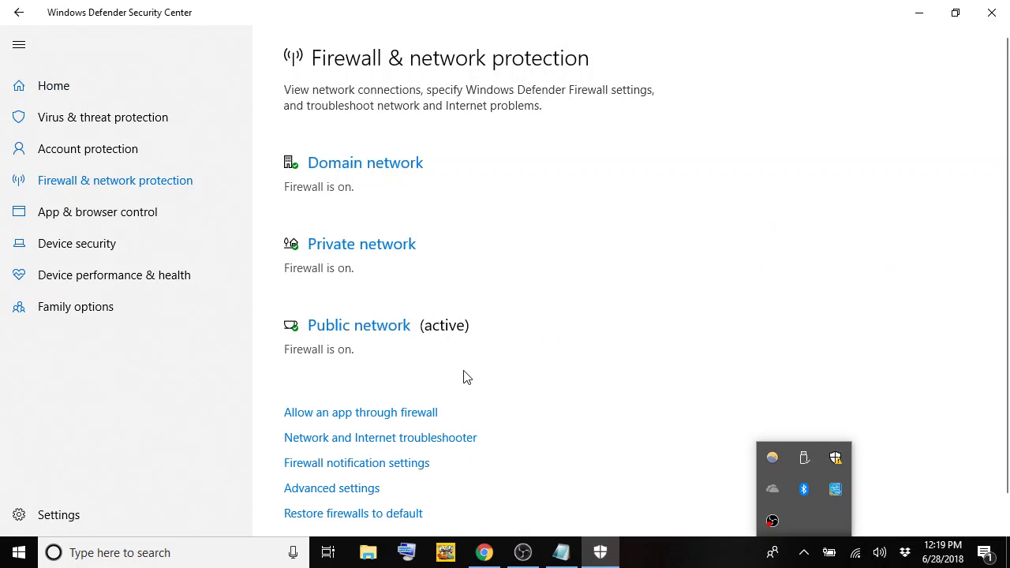
pyautogui.click(356, 419)
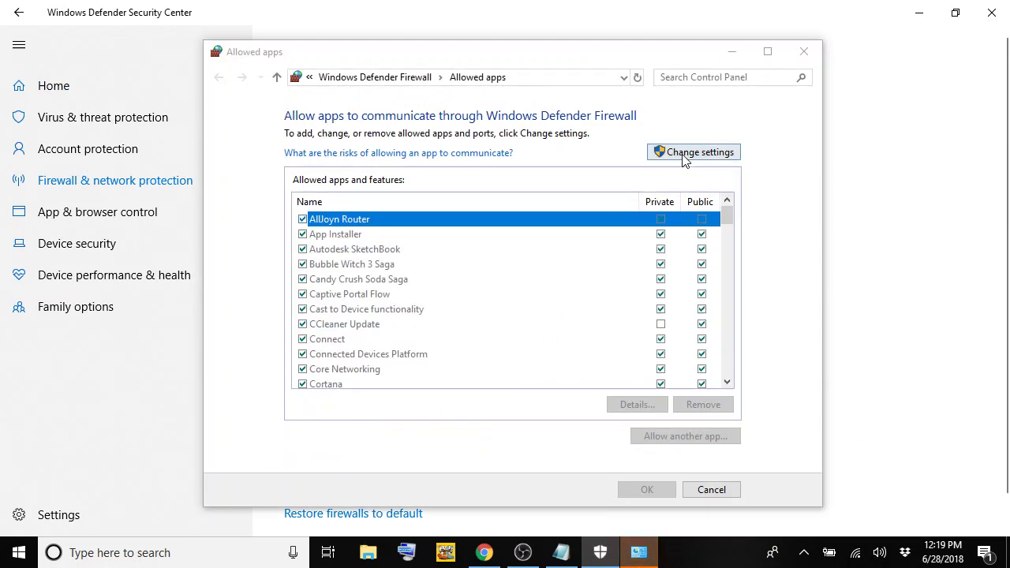
pyautogui.click(686, 158)
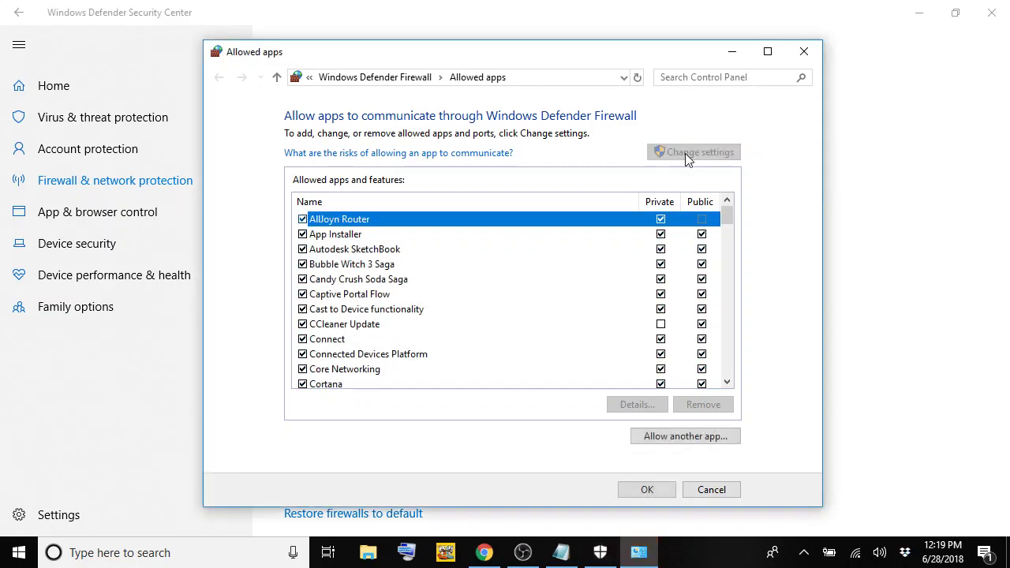
# Allow C:\SOF2 Gold\mohaa.exe through the firewall on private and public networks.
pyautogui.click(703, 440)
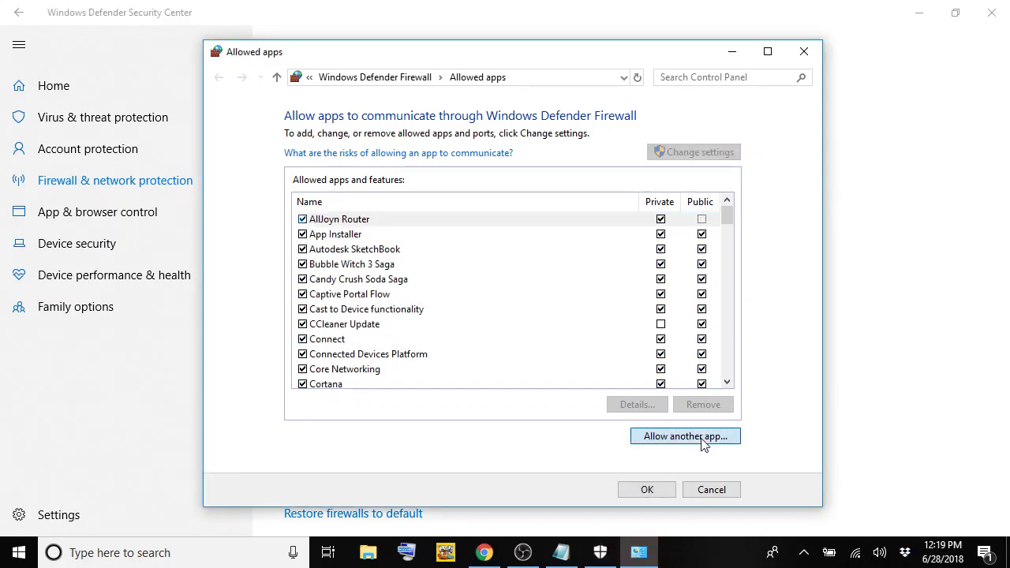
pyautogui.click(625, 365)
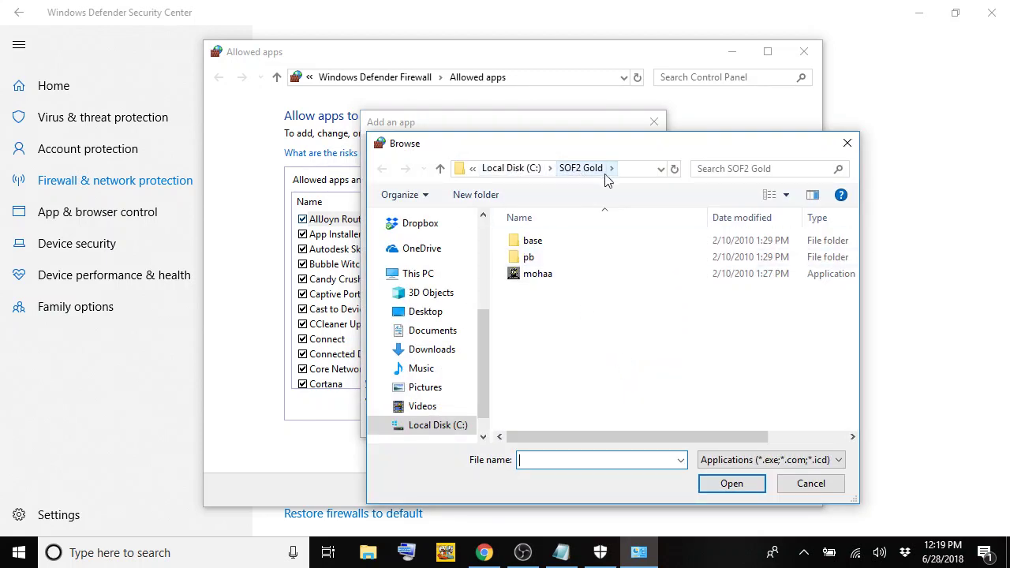
pyautogui.click(543, 282)
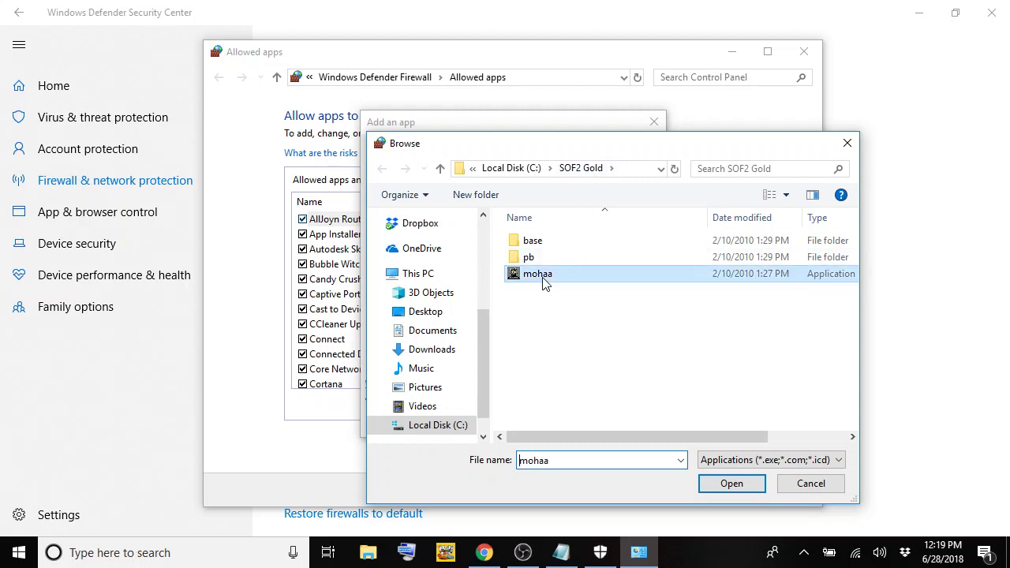
pyautogui.click(734, 483)
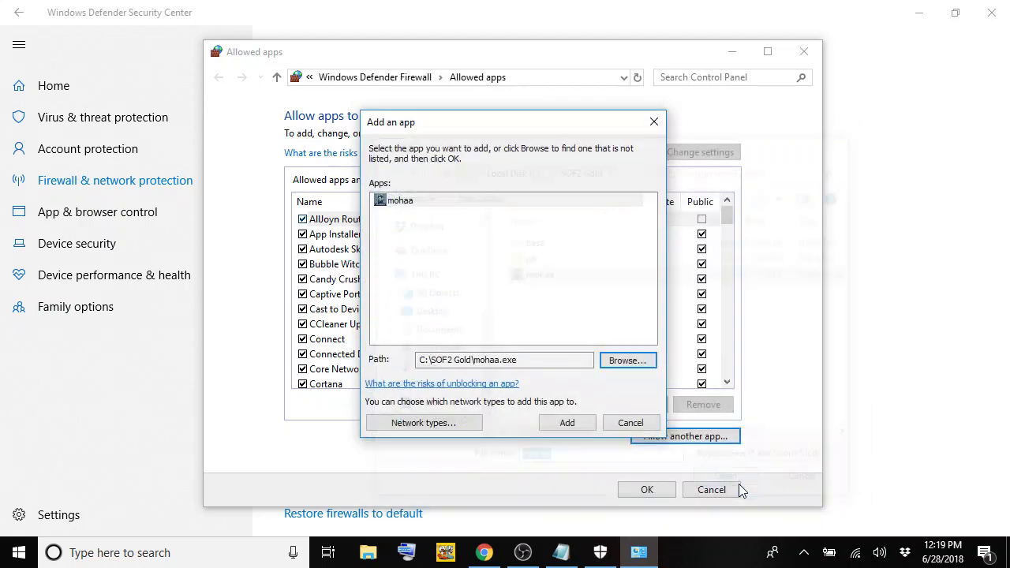
pyautogui.click(568, 424)
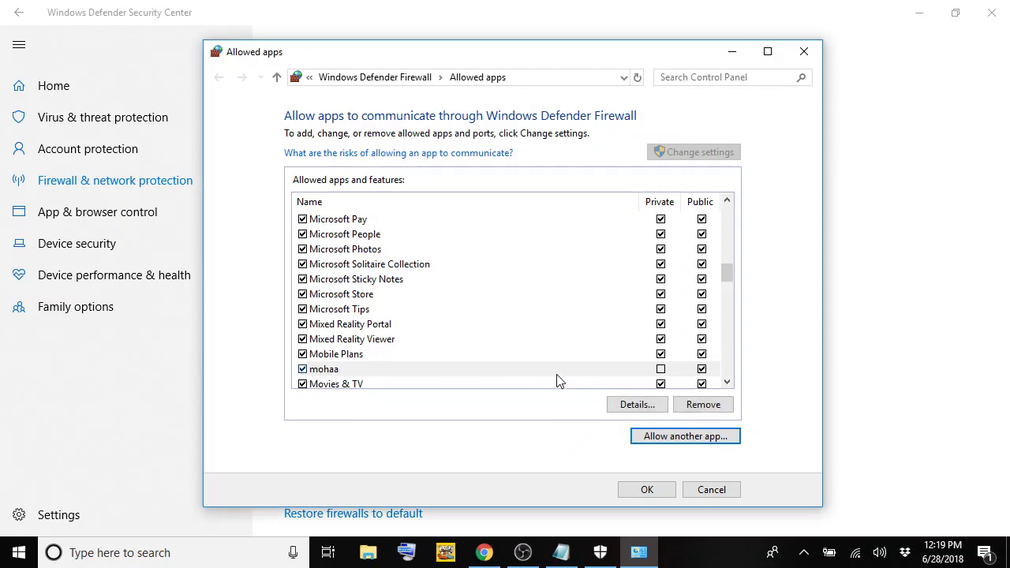
pyautogui.click(661, 370)
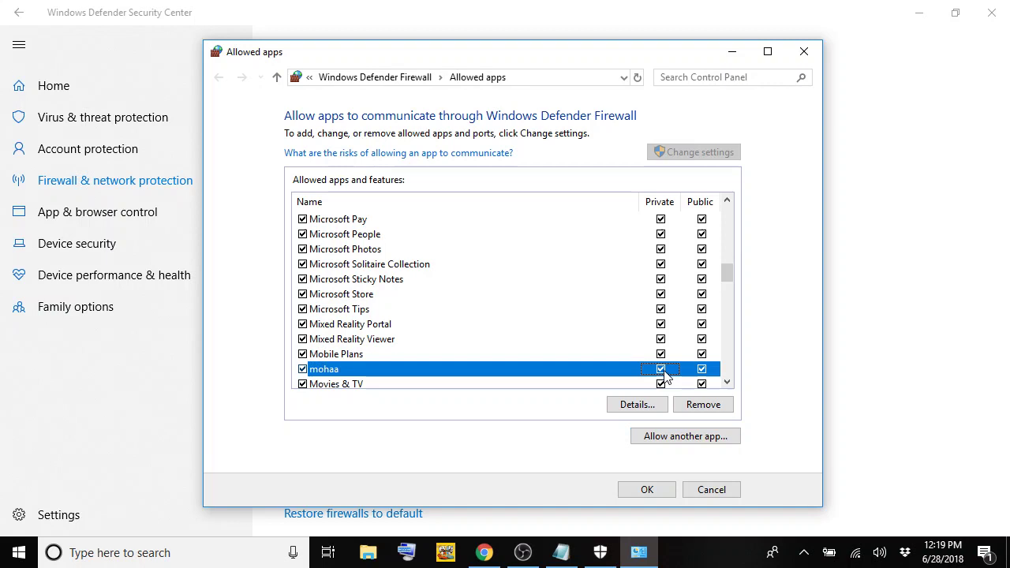
pyautogui.click(661, 490)
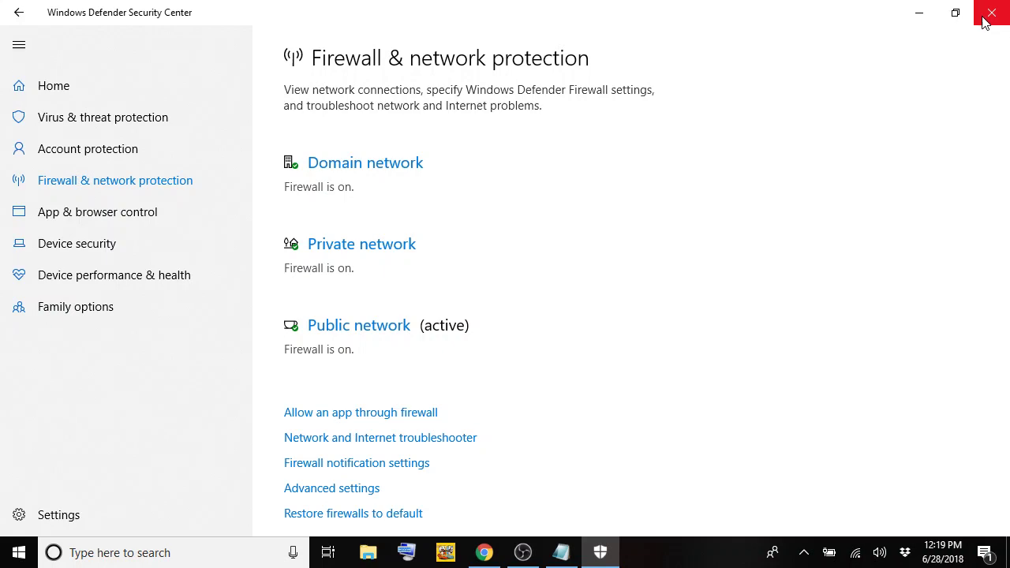
# Close the security center, look over the three game keys in the Keys file, then close Notepad.
pyautogui.click(989, 14)
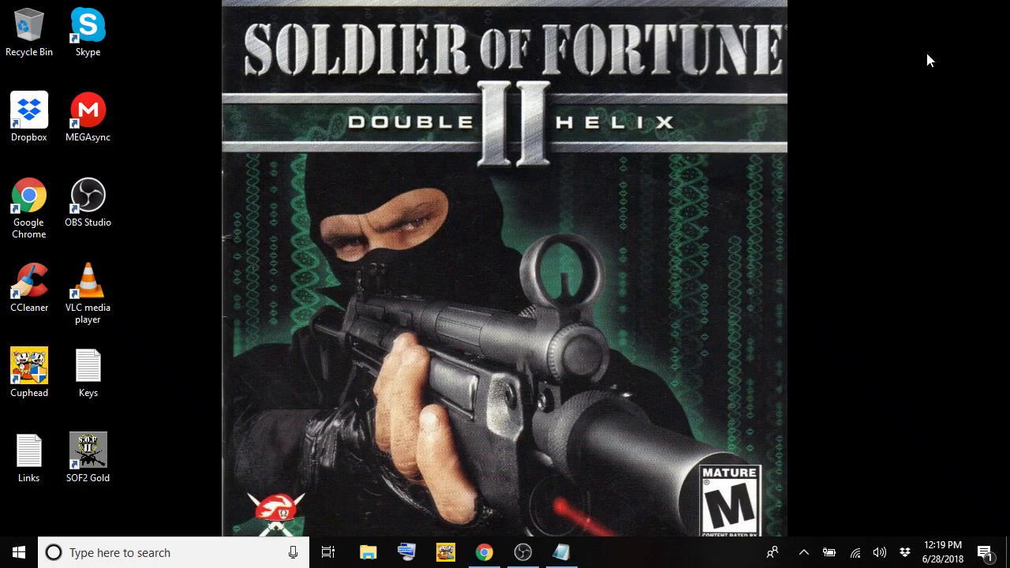
pyautogui.doubleClick(89, 377)
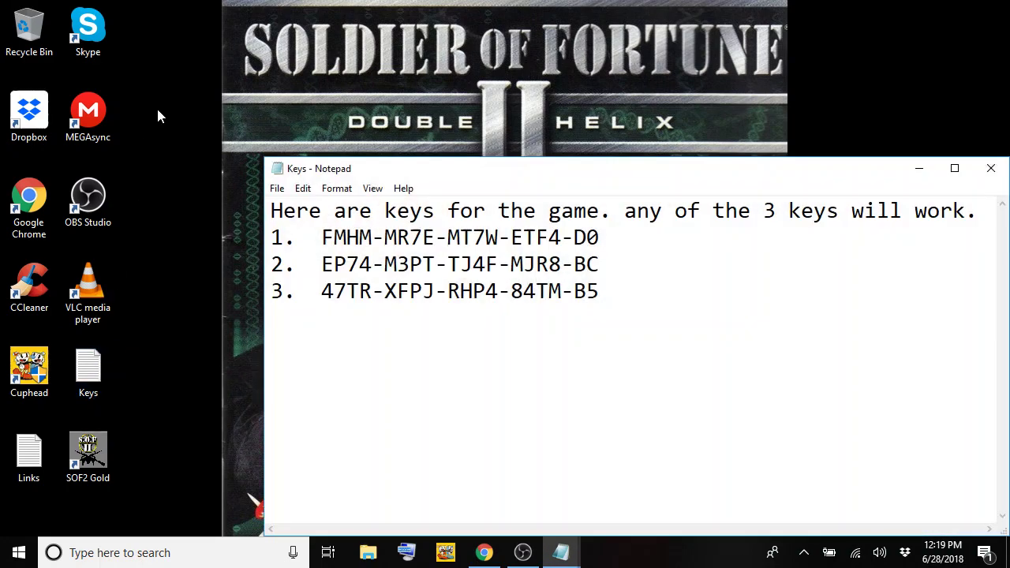
pyautogui.moveTo(308, 238); pyautogui.dragTo(611, 241)
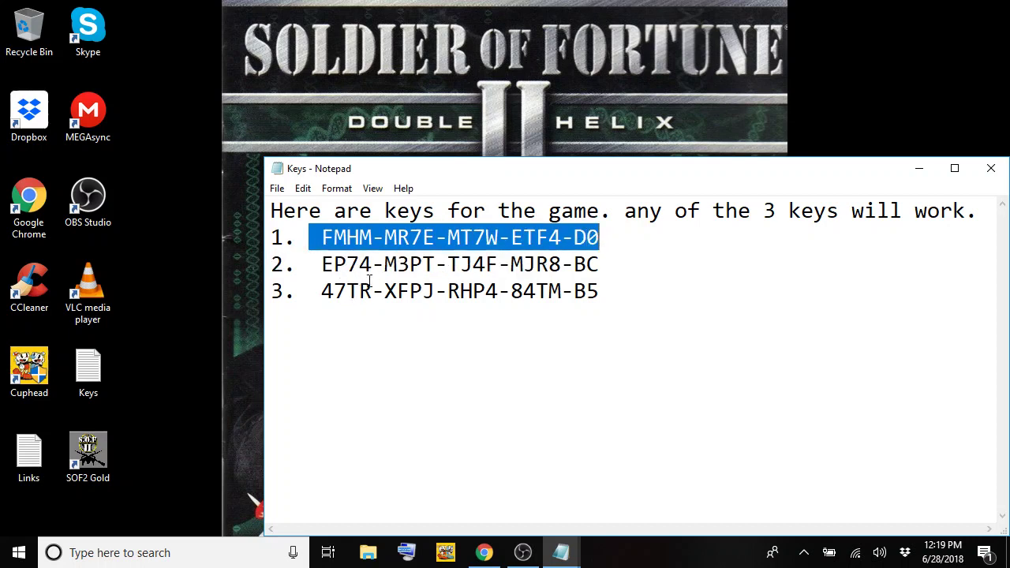
pyautogui.click(714, 318)
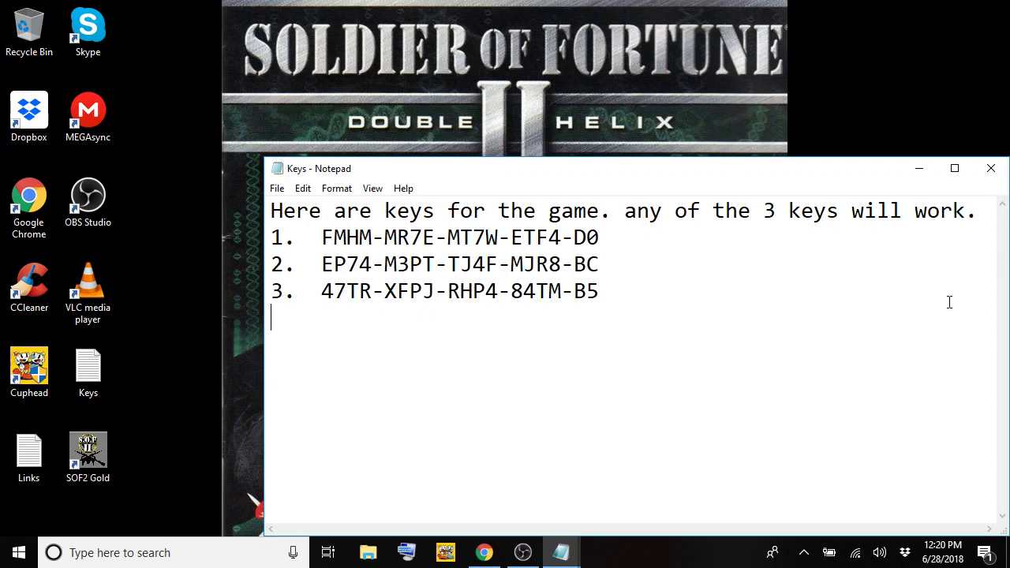
pyautogui.click(991, 168)
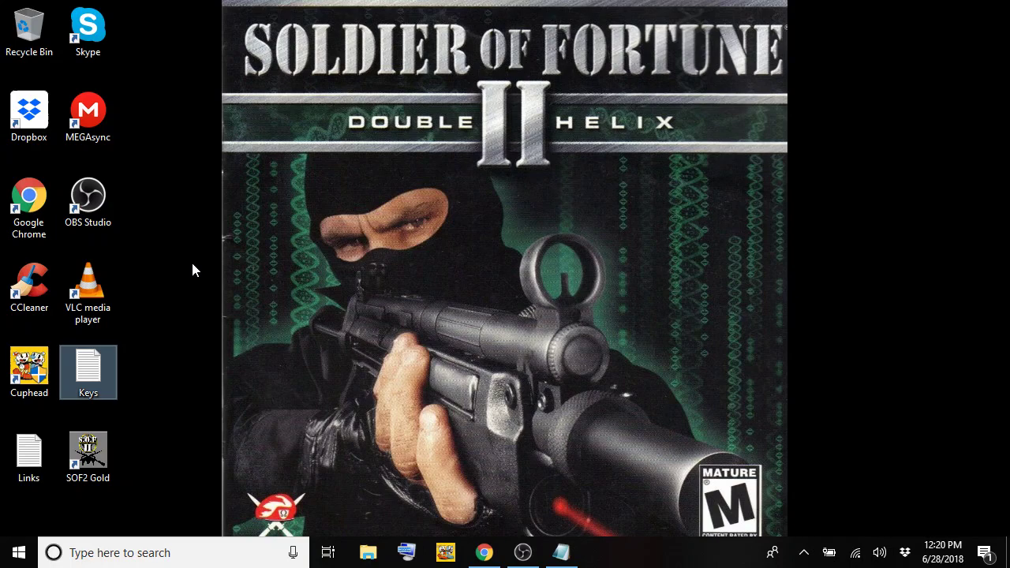
# Launch SOF2 Gold from its shortcut and drag effects and music volume fully down.
pyautogui.doubleClick(91, 451)
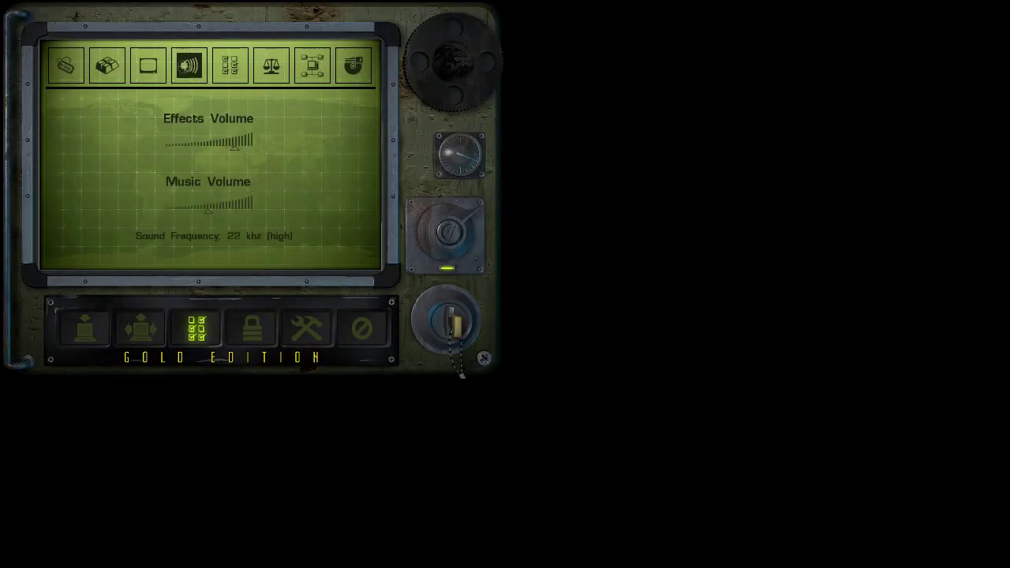
pyautogui.moveTo(232, 145); pyautogui.dragTo(165, 146)
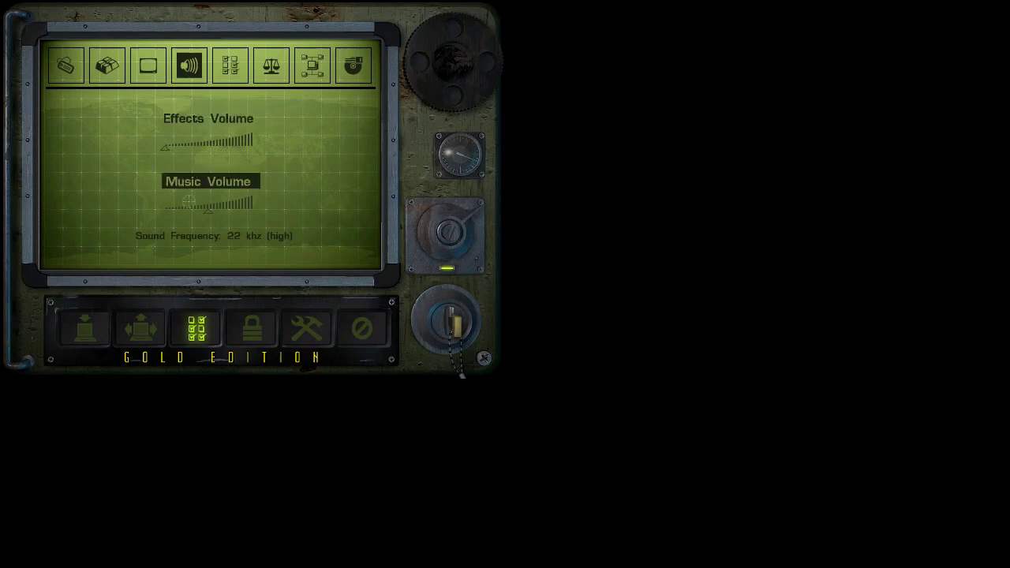
pyautogui.moveTo(189, 202); pyautogui.dragTo(170, 206)
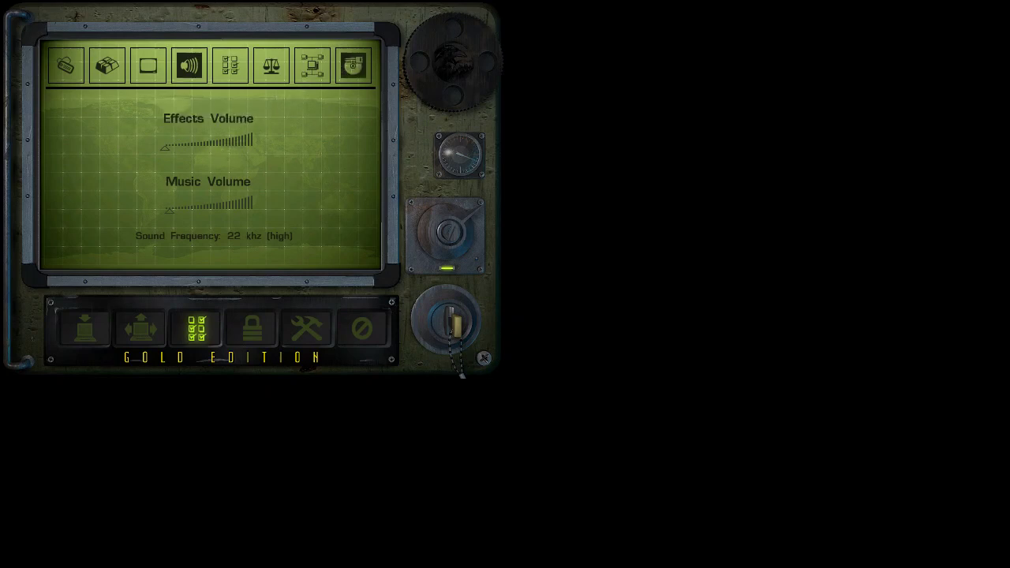
# Enter the first game licence key across the five CD key boxes and verify it.
pyautogui.click(353, 66)
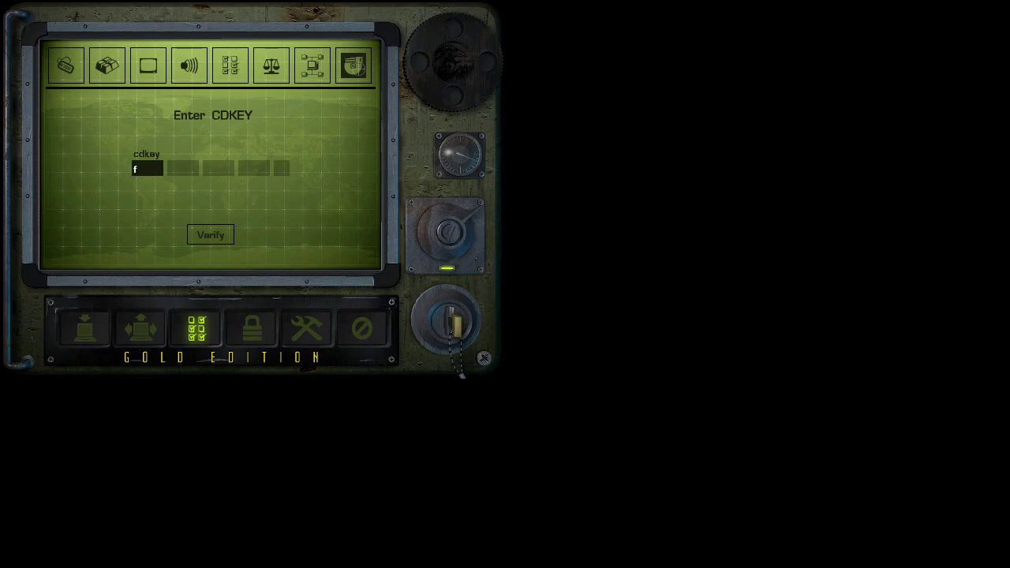
pyautogui.press('Tab')
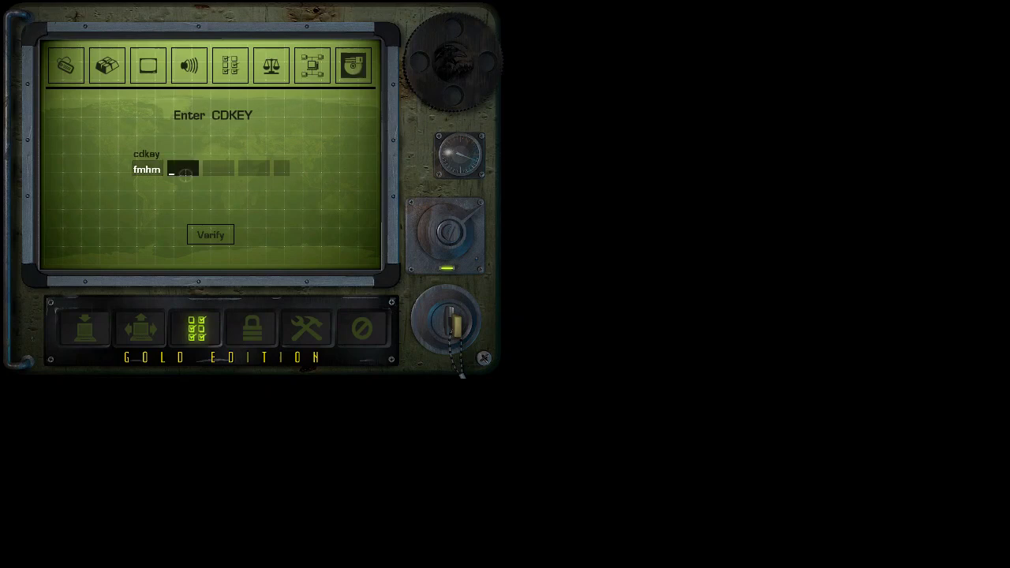
pyautogui.click(227, 169)
pyautogui.click(251, 169)
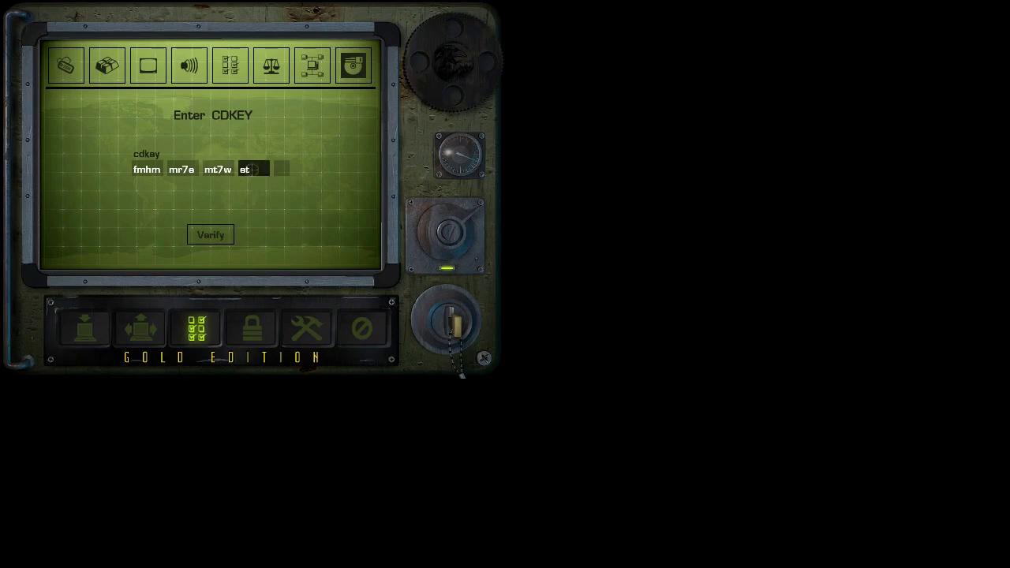
pyautogui.click(280, 168)
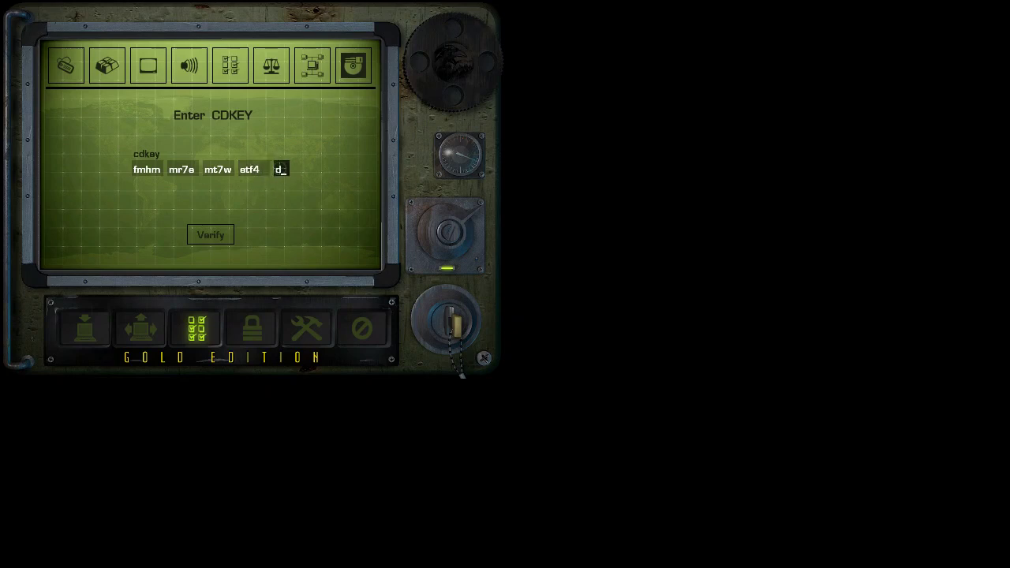
pyautogui.click(211, 234)
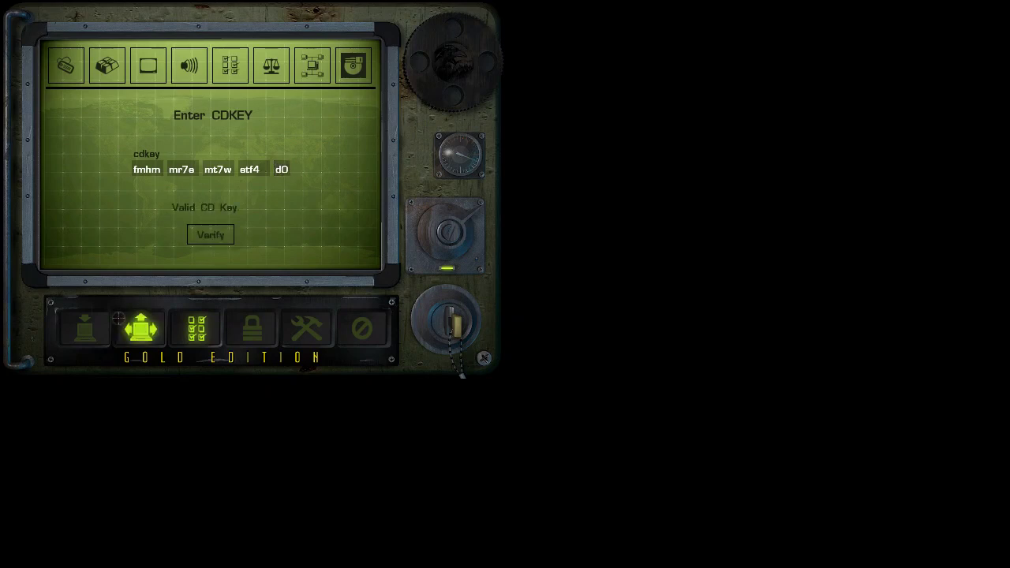
# Load the Internet server list in the multiplayer browser, then quit the game to the desktop.
pyautogui.click(85, 328)
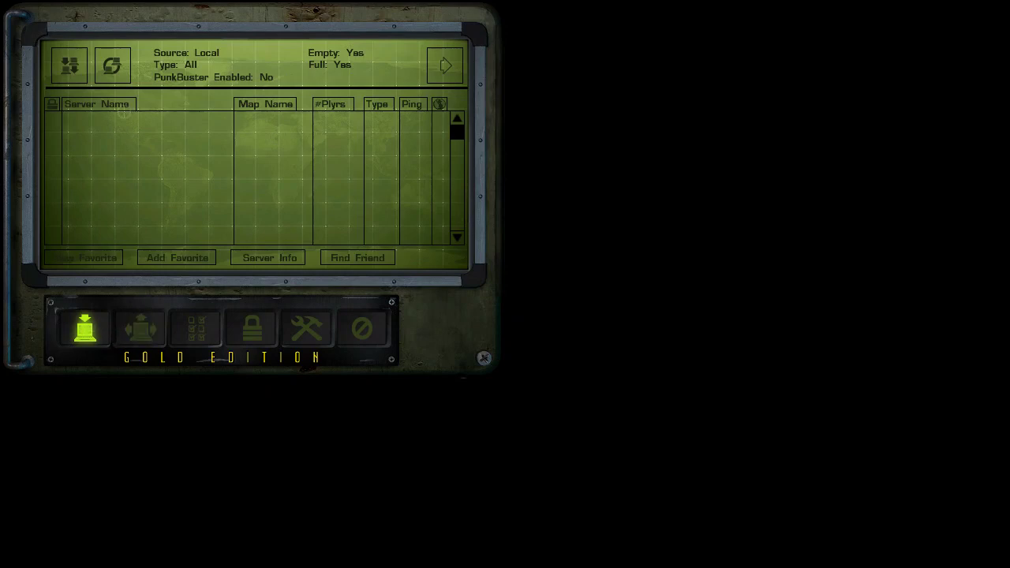
pyautogui.click(197, 53)
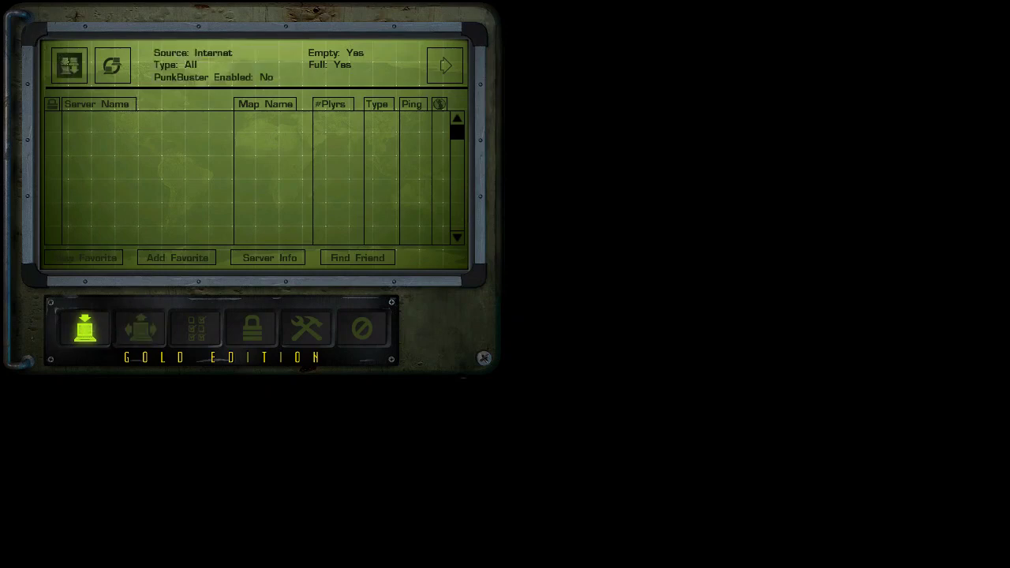
pyautogui.click(69, 64)
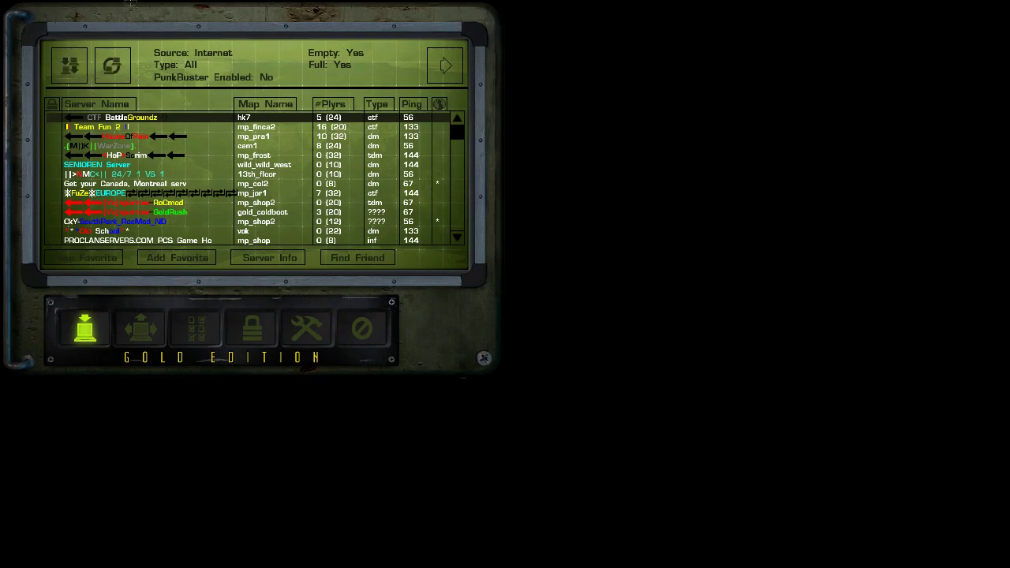
pyautogui.click(361, 328)
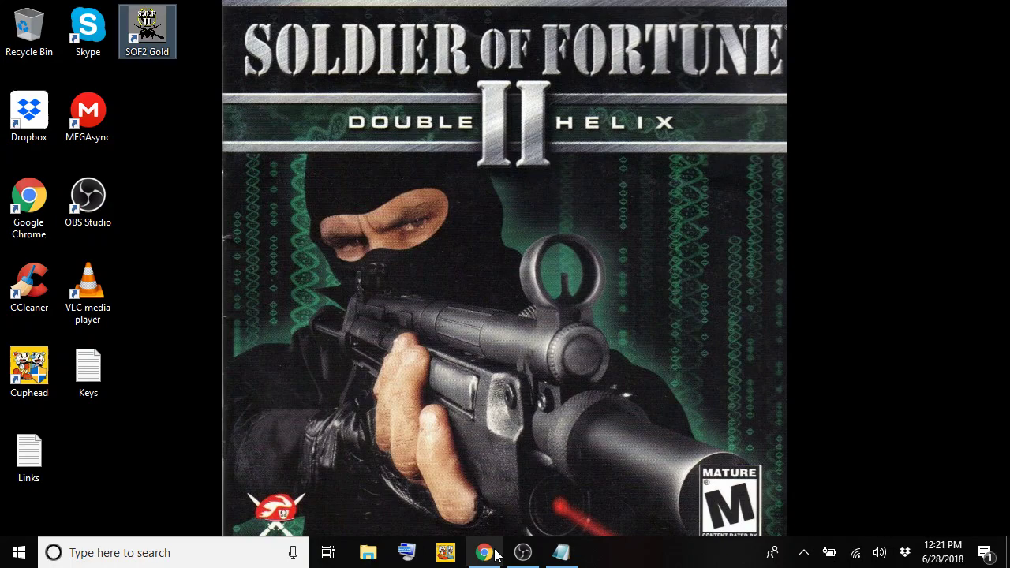
# Review the Links file in Notepad with the download link deselected, then return to Chrome.
pyautogui.click(560, 552)
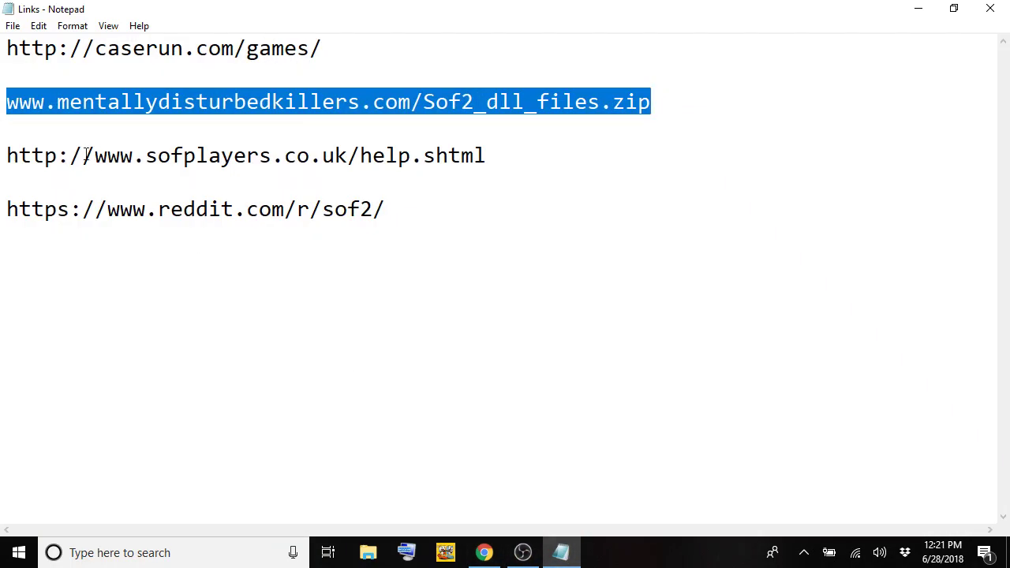
pyautogui.click(333, 161)
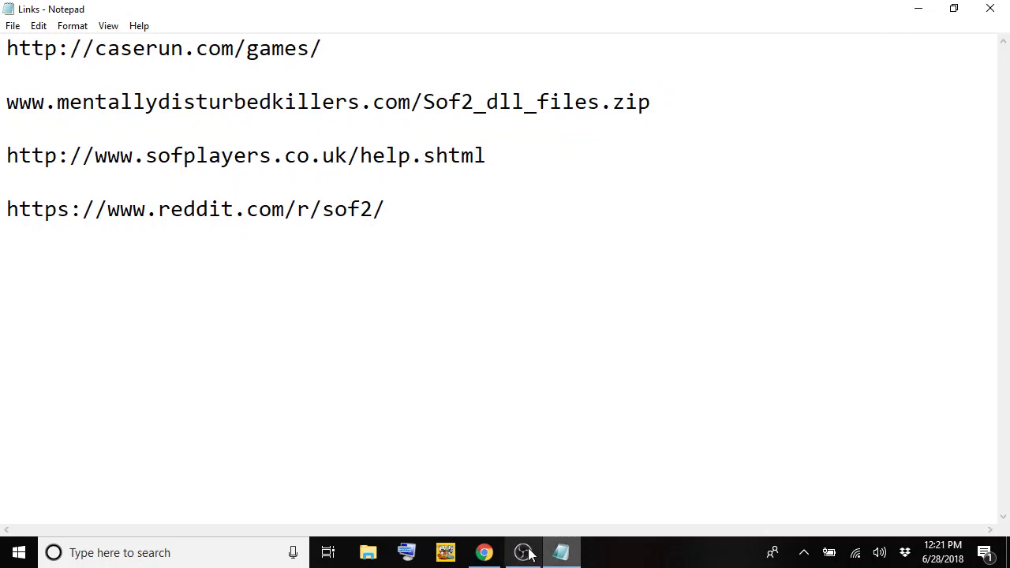
pyautogui.click(484, 552)
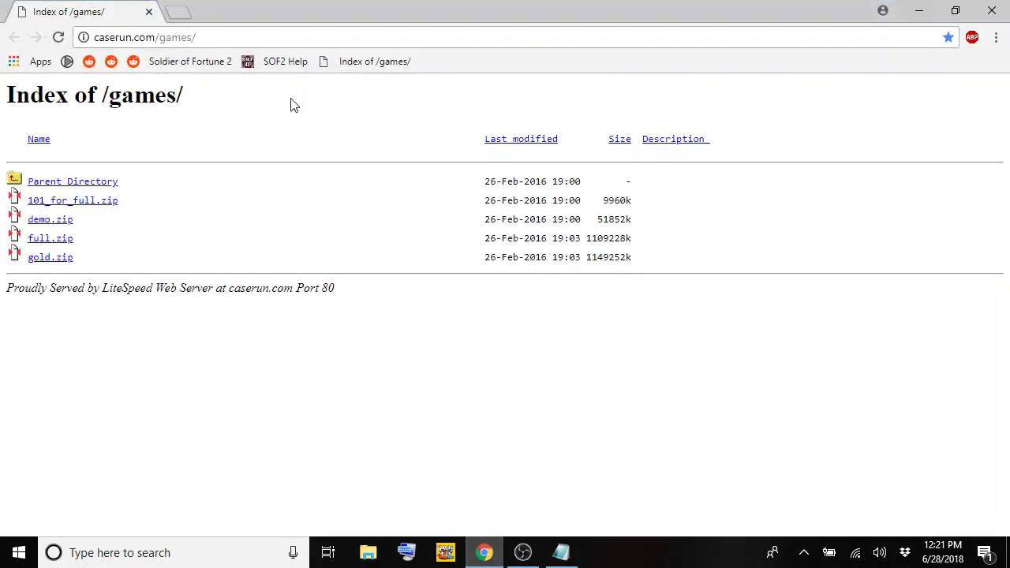
# Browse the sofplayers SOF2 Help server setup guide, then the r/sof2 subreddit on reddit.
pyautogui.click(267, 60)
pyautogui.scroll(-15, 224, 251)
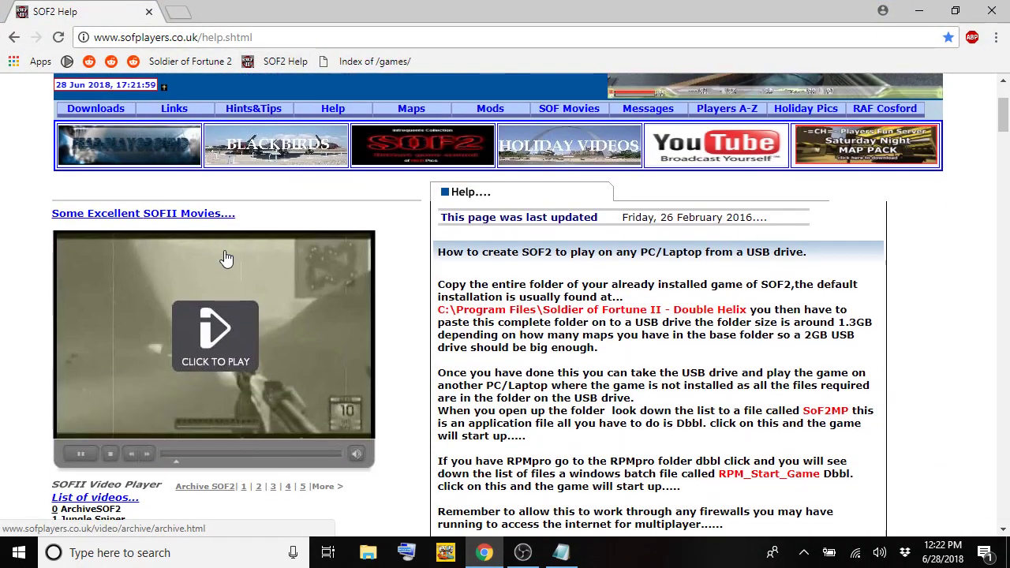
pyautogui.scroll(-4, 224, 250)
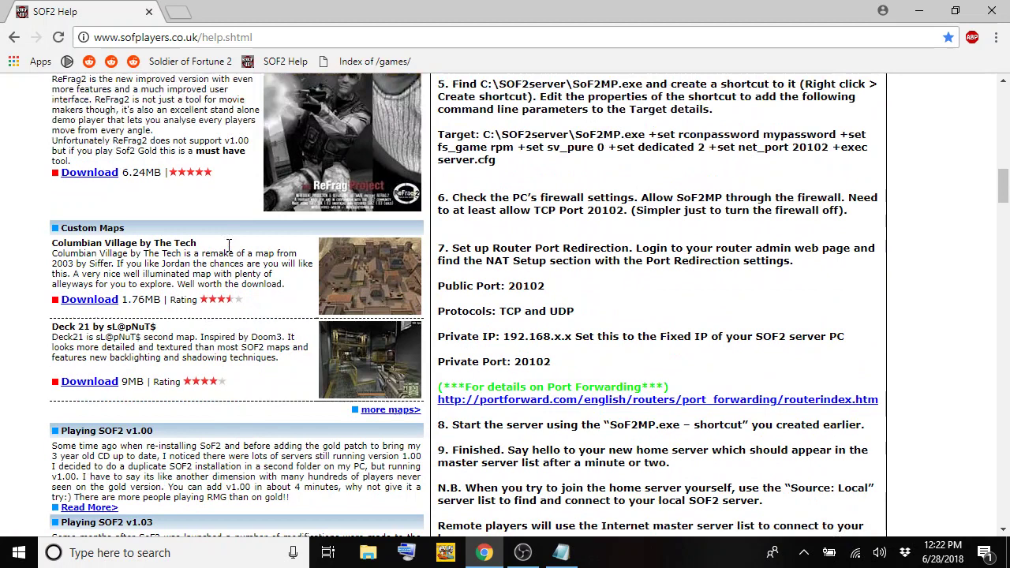
pyautogui.click(182, 63)
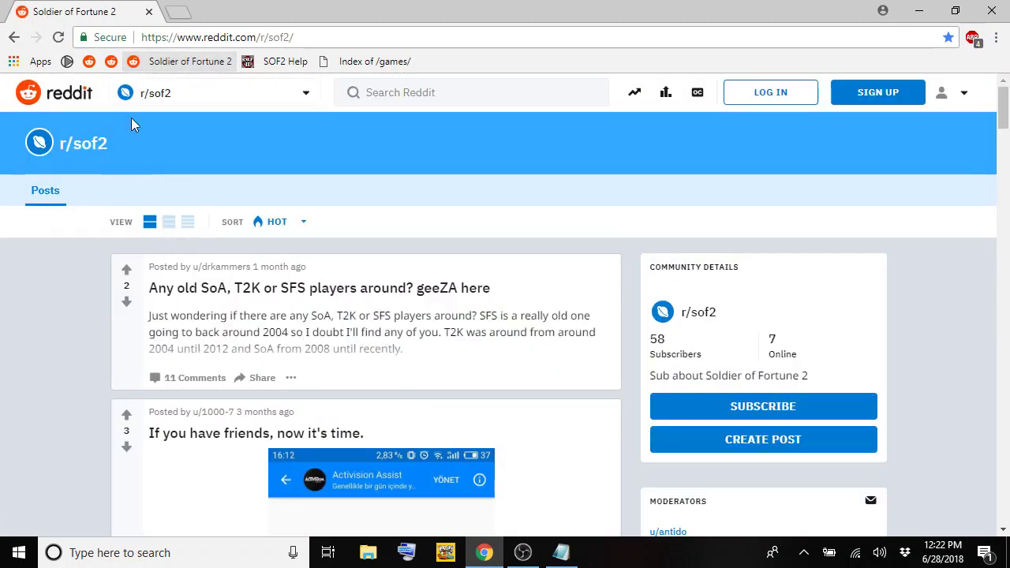
pyautogui.scroll(-1, 26, 308)
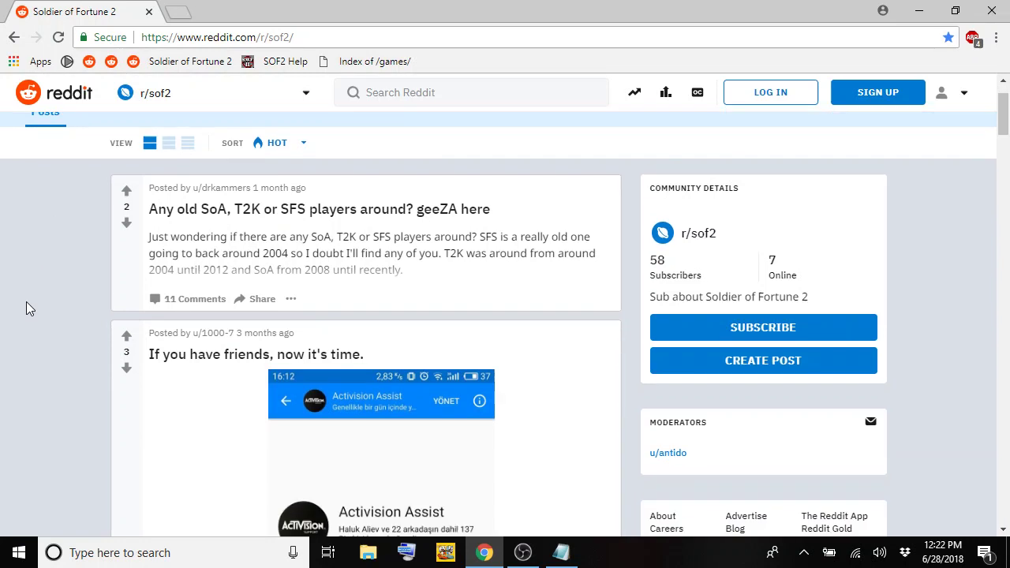